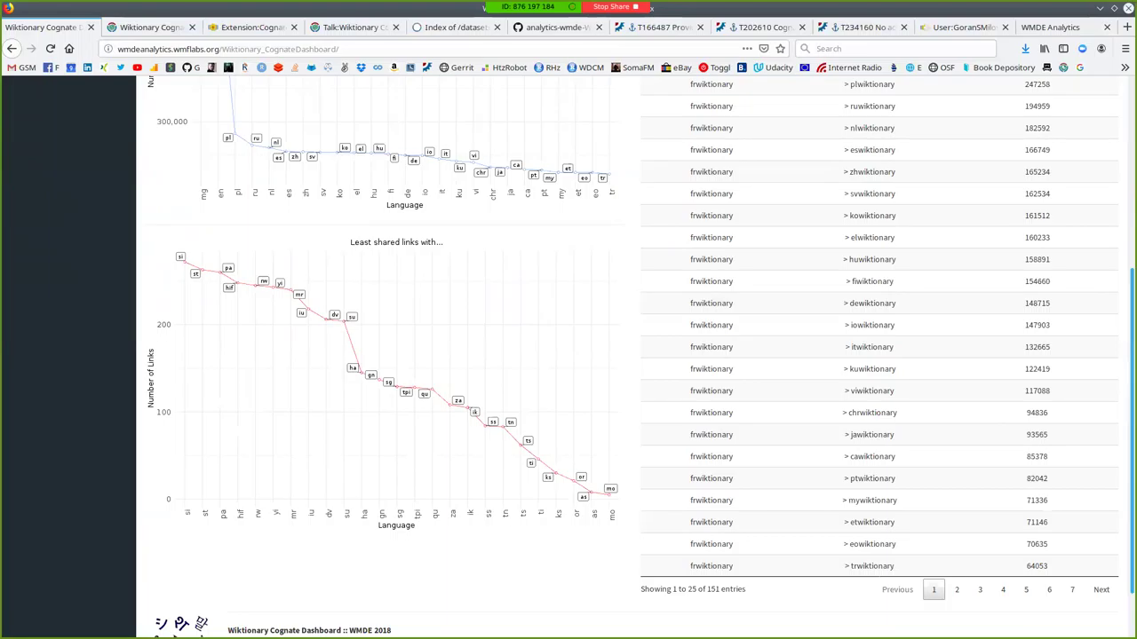
# Examine the frwiktionary shared-links plots and links table, and look through the list of selectable Wiktionaries.
pyautogui.scroll(1, 640, 355)
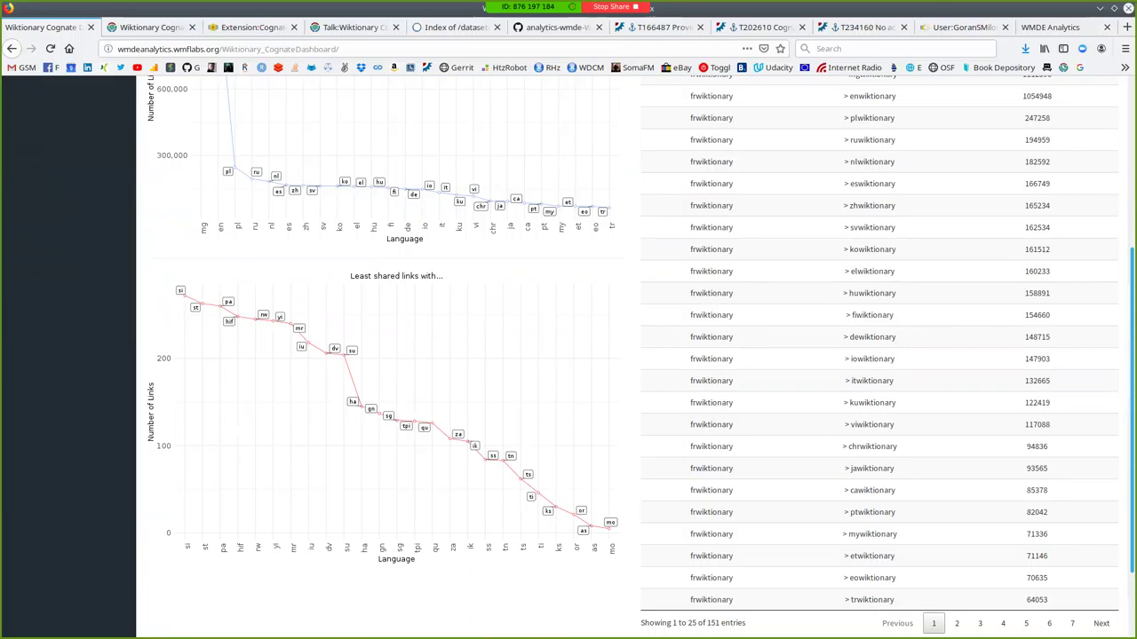
pyautogui.scroll(-2, 569, 355)
pyautogui.scroll(5, 568, 356)
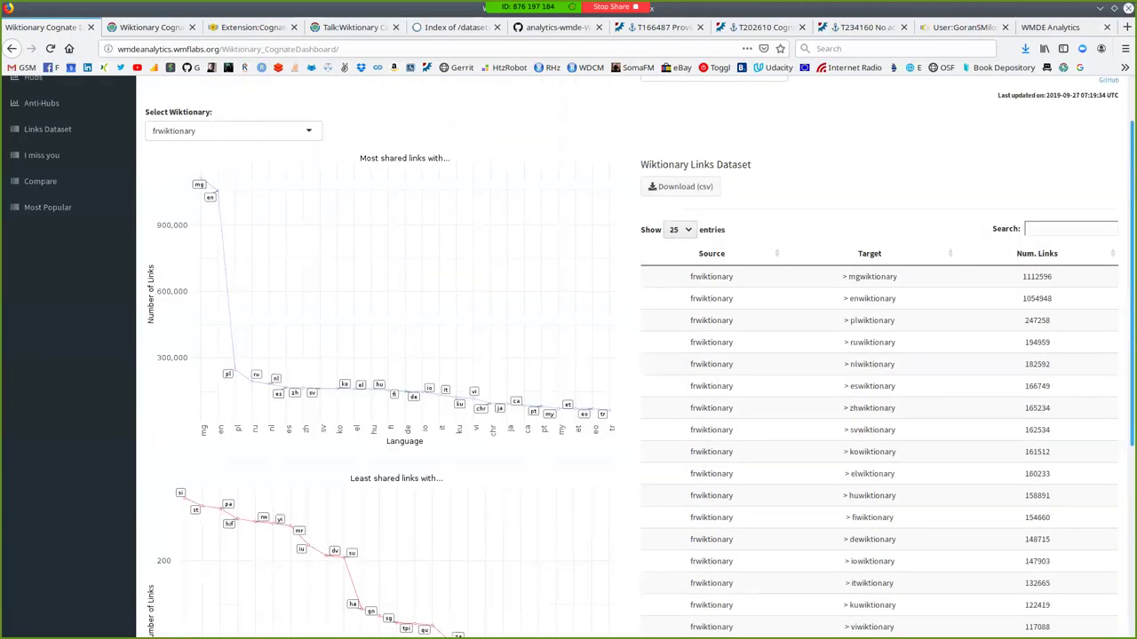
pyautogui.click(231, 131)
pyautogui.scroll(-2, 231, 204)
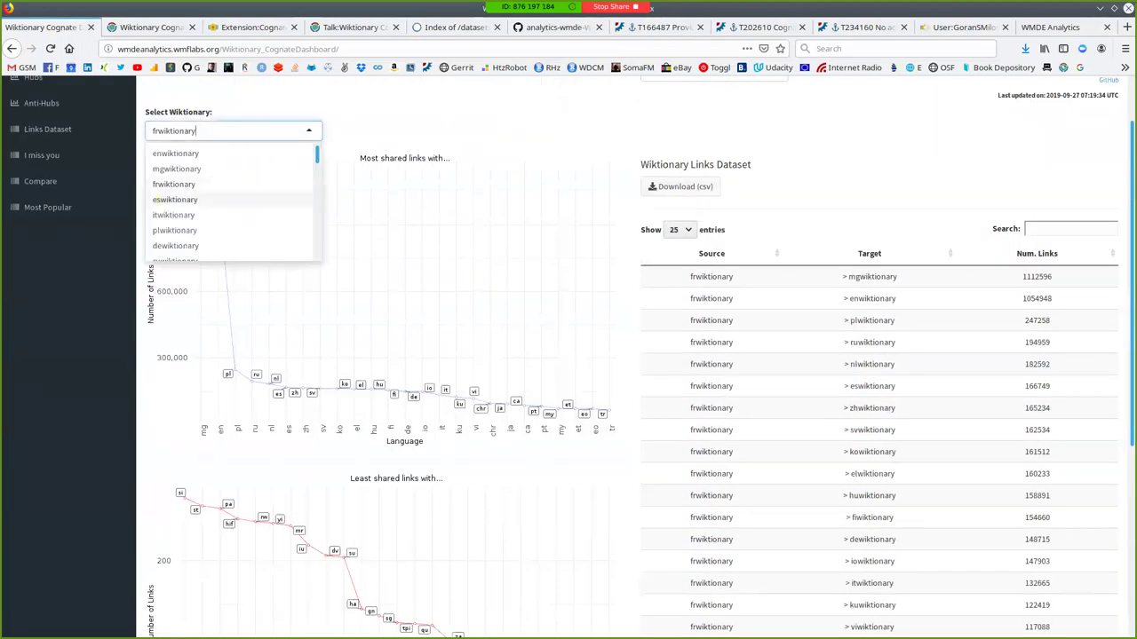
pyautogui.scroll(-3, 391, 355)
pyautogui.scroll(3, 569, 355)
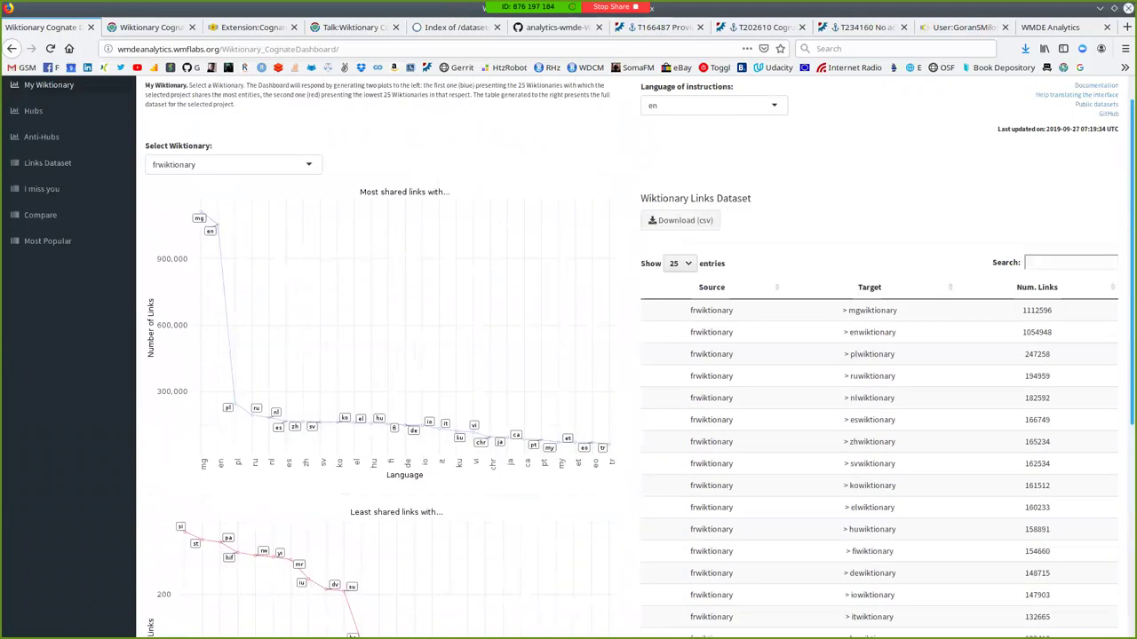
pyautogui.scroll(1, 568, 355)
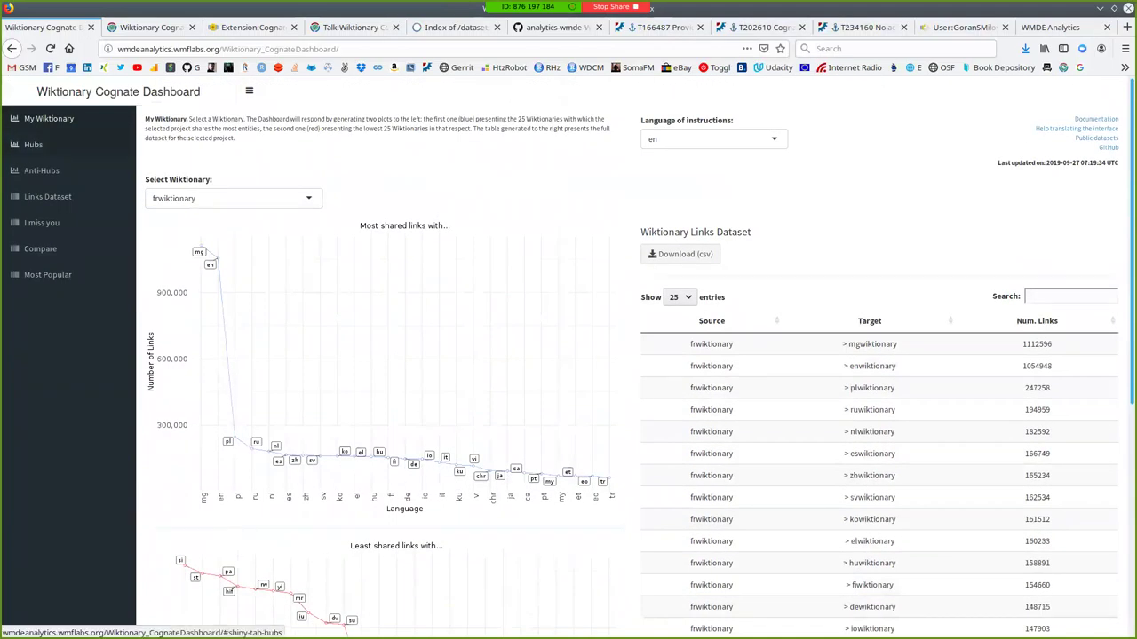
# Visit the Hubs and Anti-Hubs views, and return to the Hubs network.
pyautogui.click(33, 144)
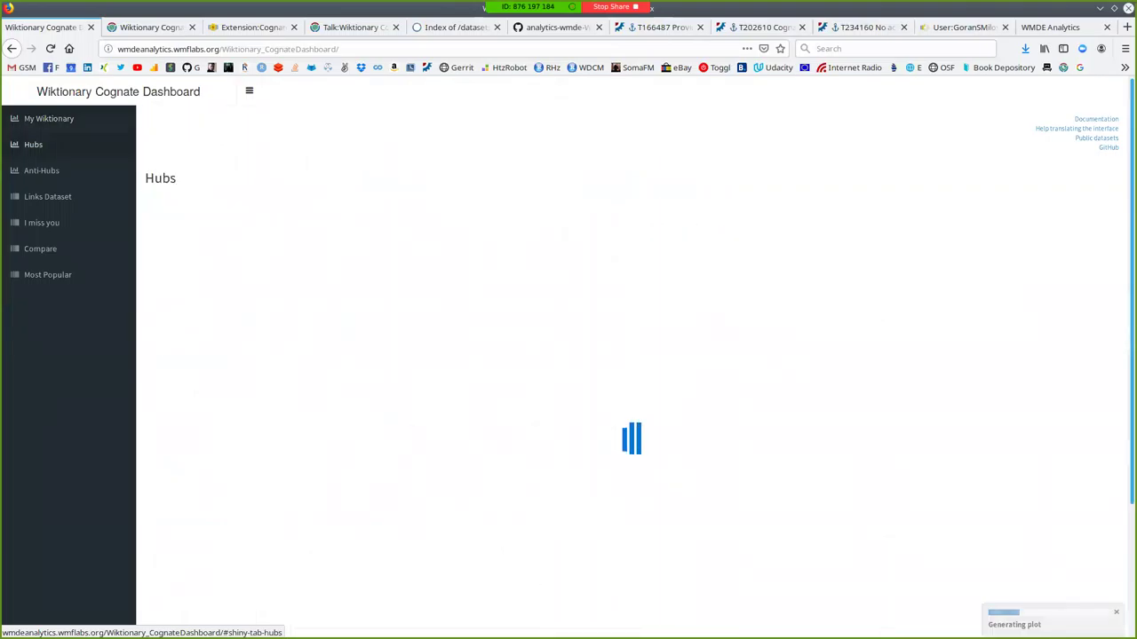
pyautogui.click(41, 170)
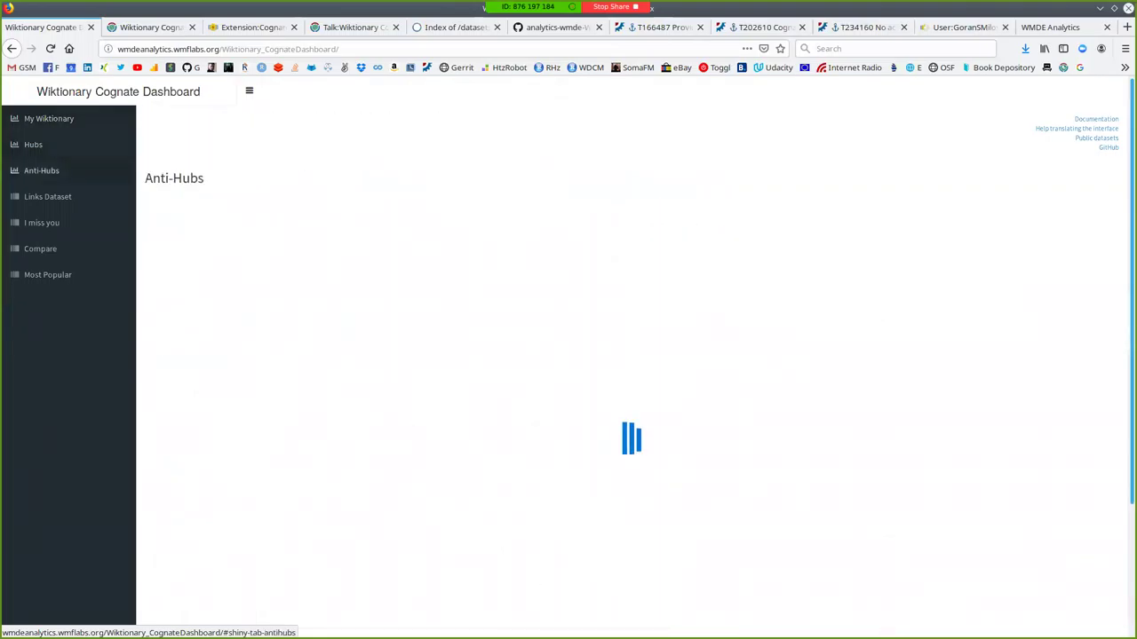
pyautogui.click(33, 144)
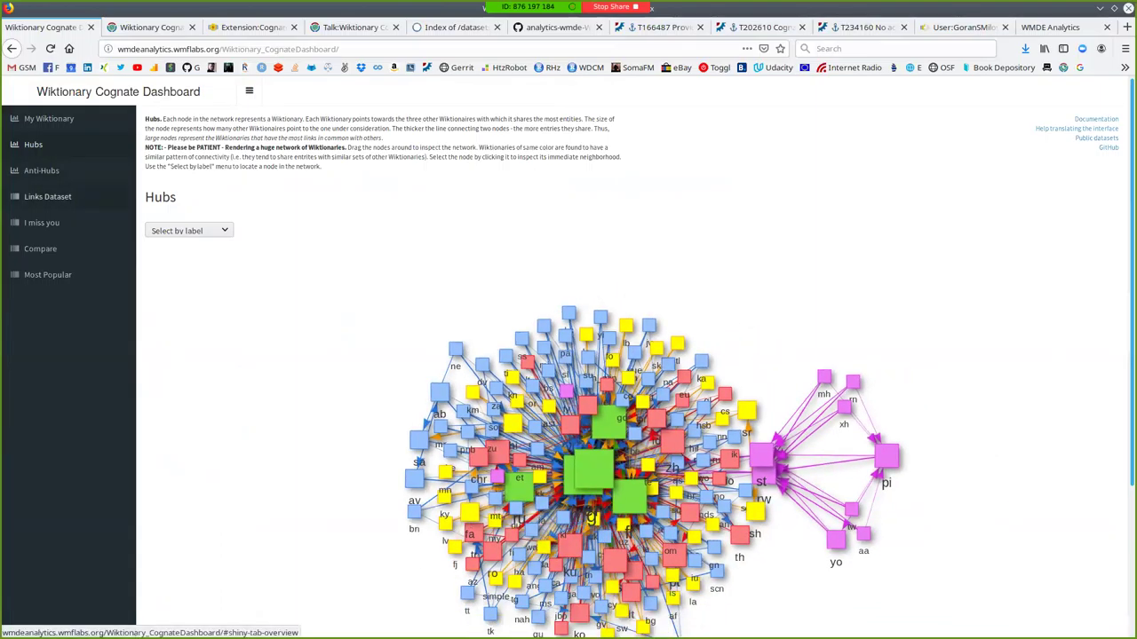
# Open the Links Dataset, look through its source and target pairs, and go to page 3 of the table.
pyautogui.click(48, 197)
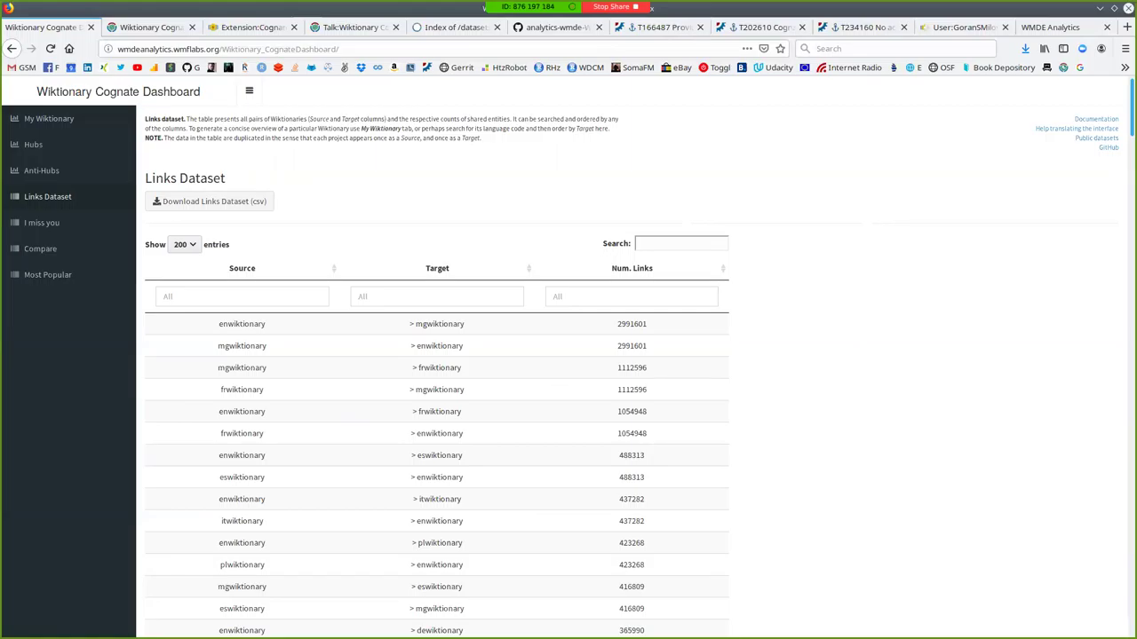
pyautogui.scroll(-5, 568, 355)
pyautogui.scroll(5, 568, 355)
pyautogui.moveTo(152, 177); pyautogui.dragTo(225, 178)
pyautogui.scroll(-1, 569, 355)
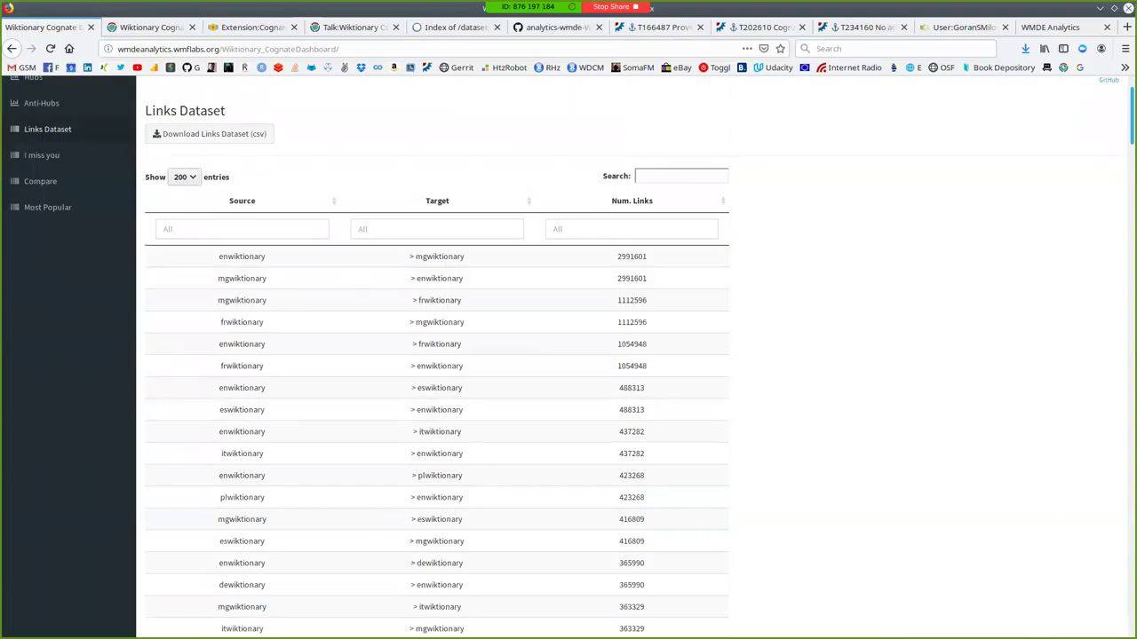
pyautogui.scroll(-15, 569, 355)
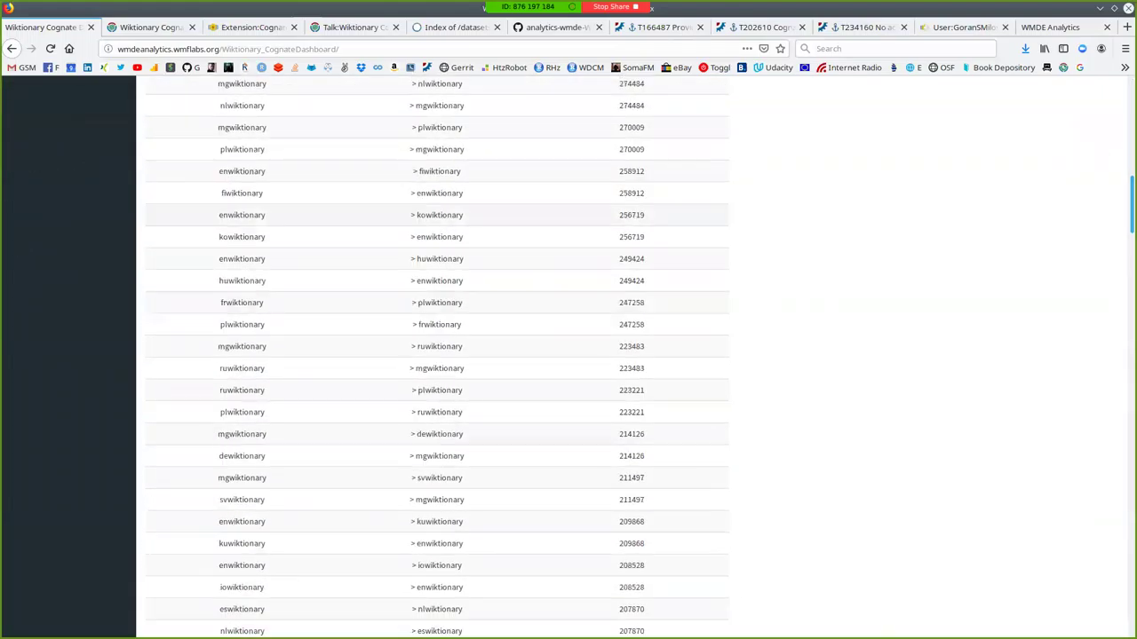
pyautogui.scroll(-10, 568, 356)
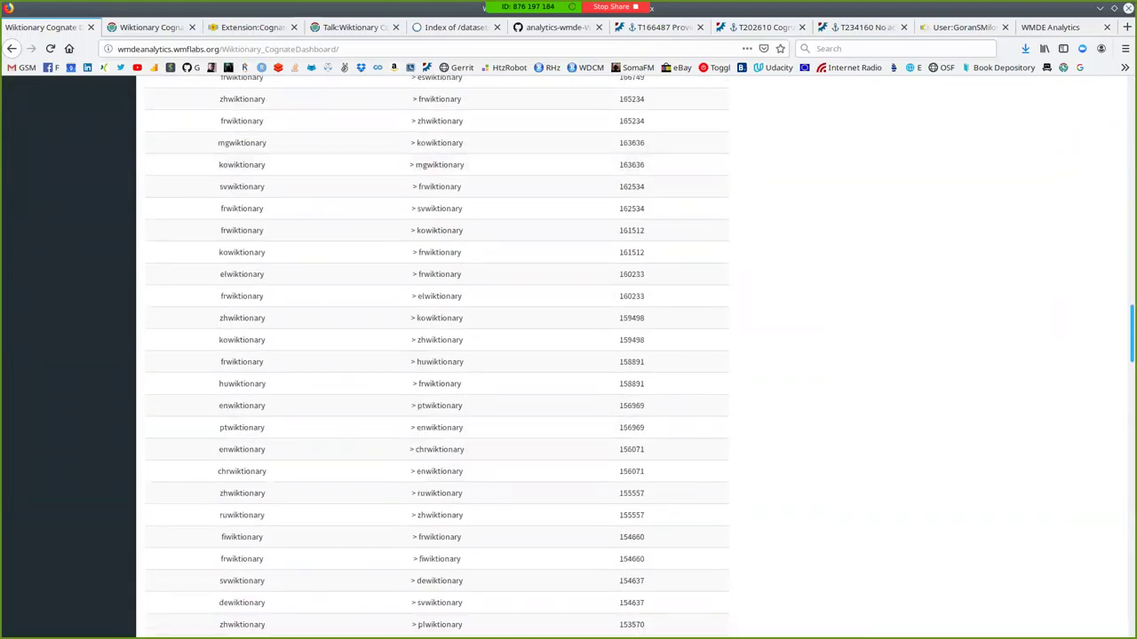
pyautogui.scroll(-15, 568, 355)
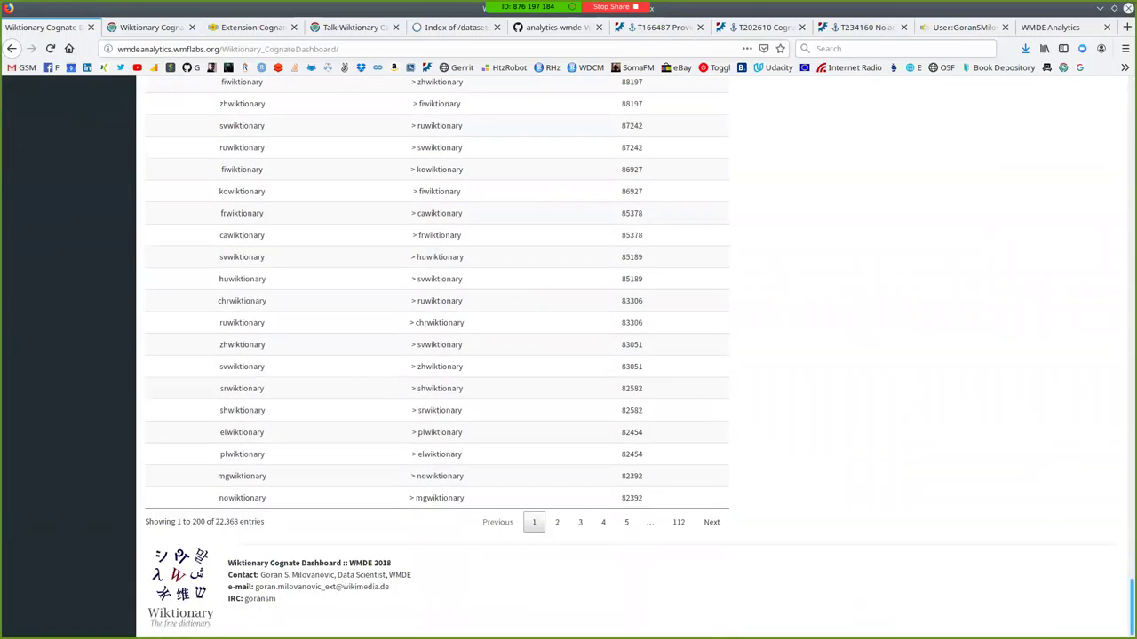
pyautogui.click(580, 522)
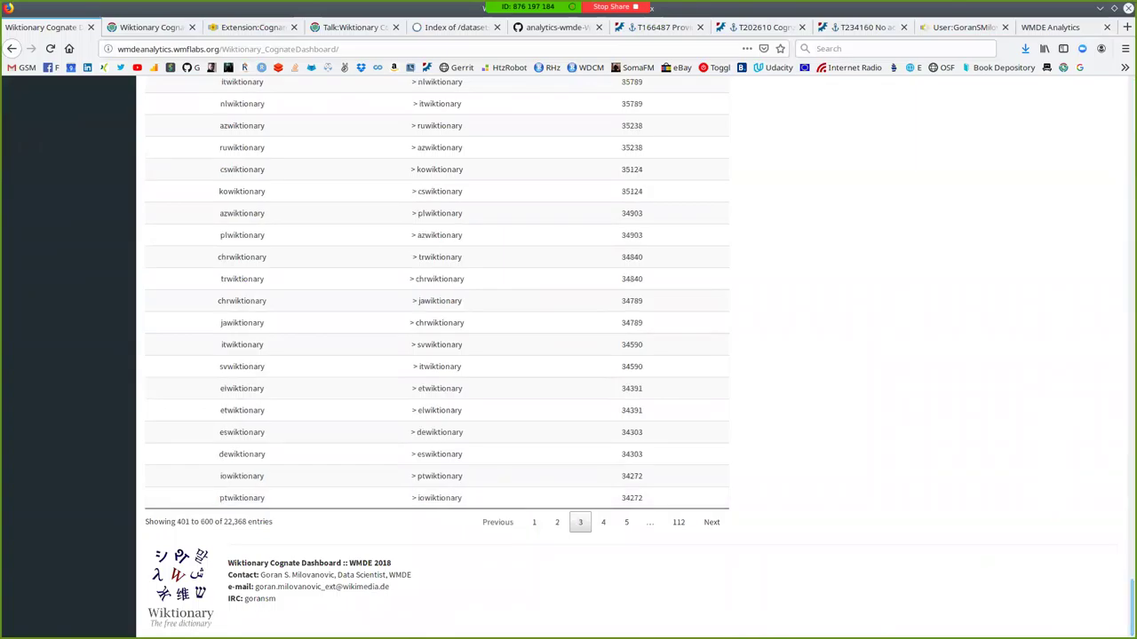
# Filter the whole Links Dataset table by "enwiktionary" and look through the matching rows.
pyautogui.press('Home')
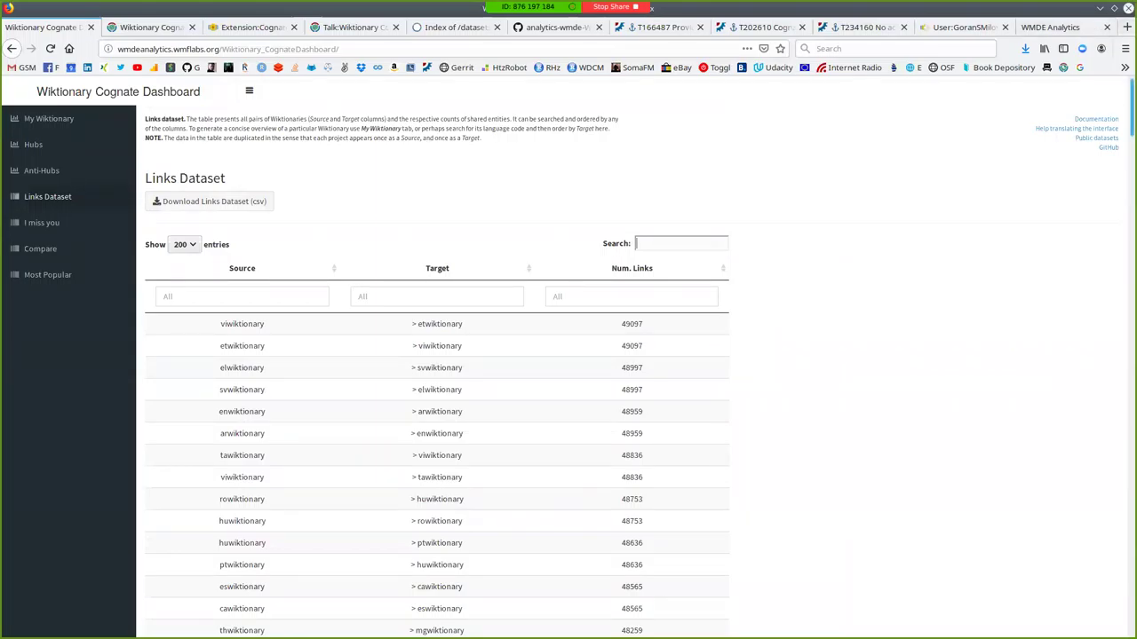
pyautogui.write('enw')
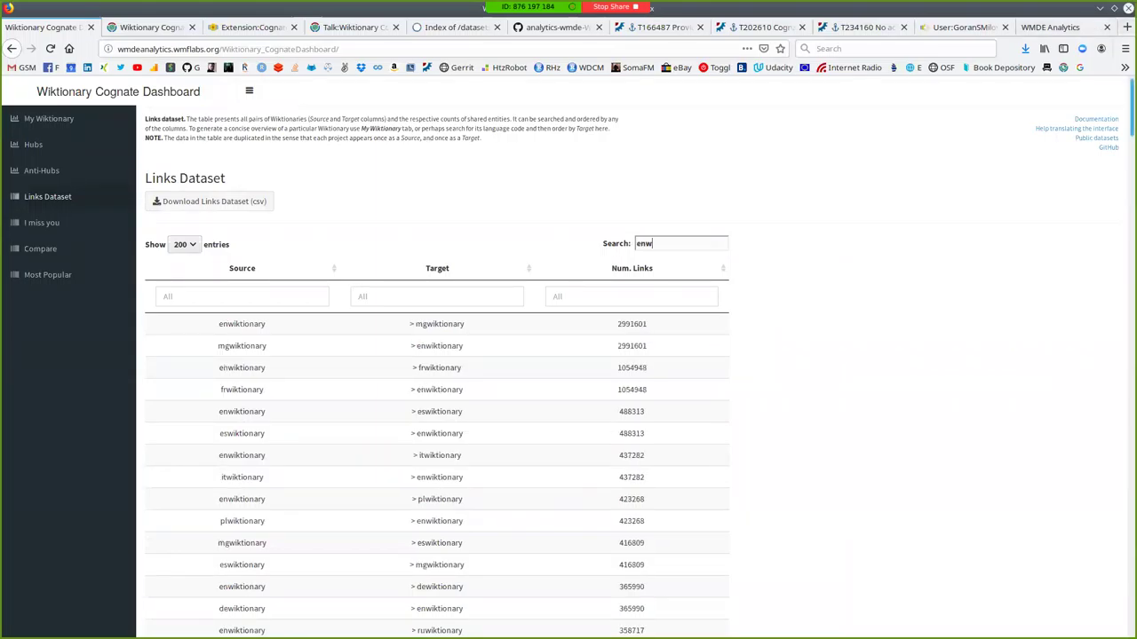
pyautogui.write('i')
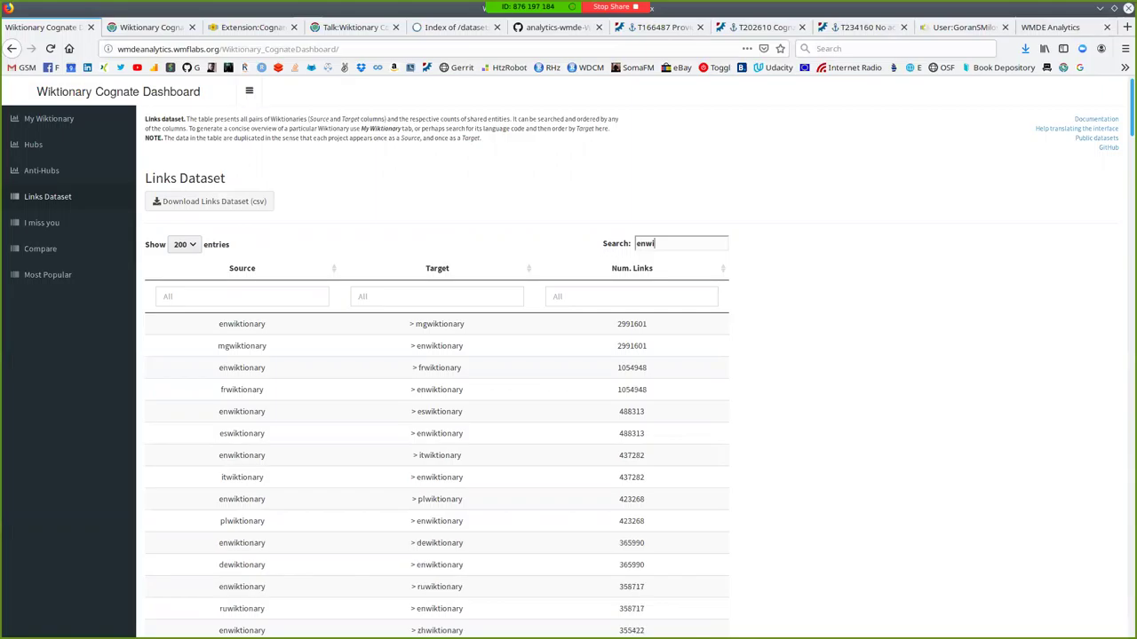
pyautogui.write('ktionary')
pyautogui.scroll(-15, 568, 355)
pyautogui.scroll(-5, 435, 355)
pyautogui.scroll(-15, 435, 355)
pyautogui.scroll(-15, 435, 356)
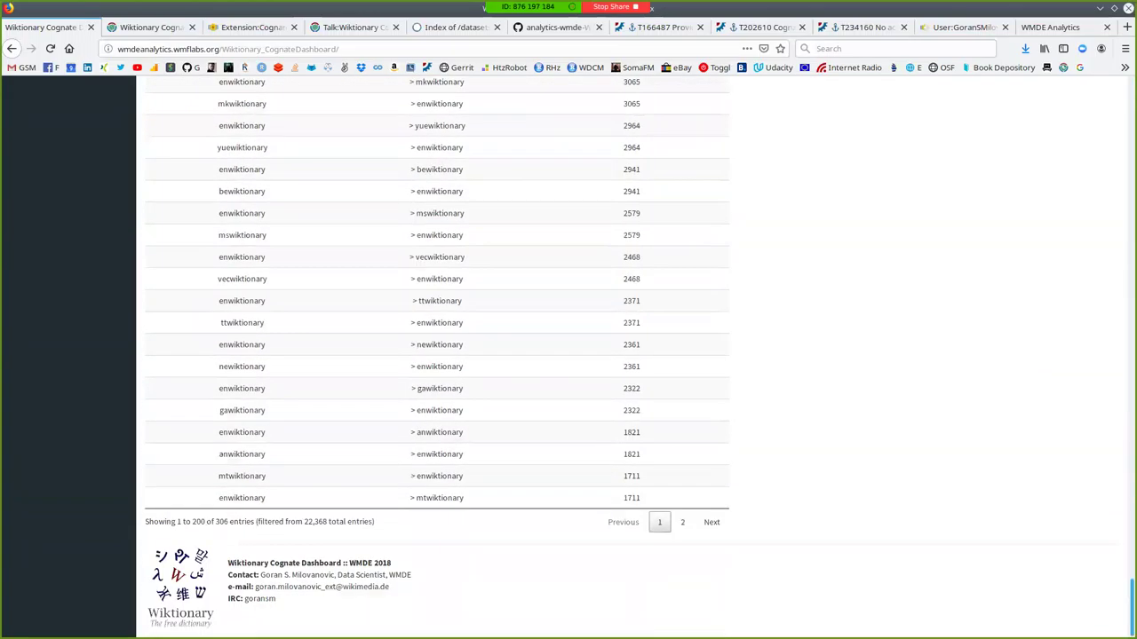
# Request the CSV download of the Links Dataset and cancel it.
pyautogui.moveTo(1133, 609); pyautogui.dragTo(1132, 106)
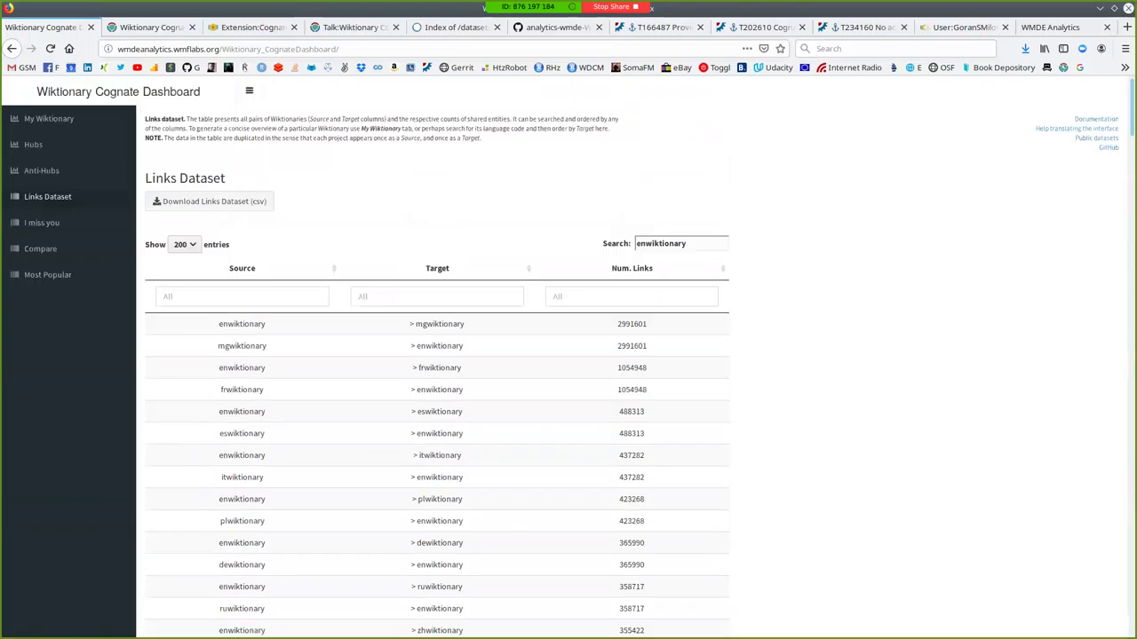
pyautogui.click(210, 201)
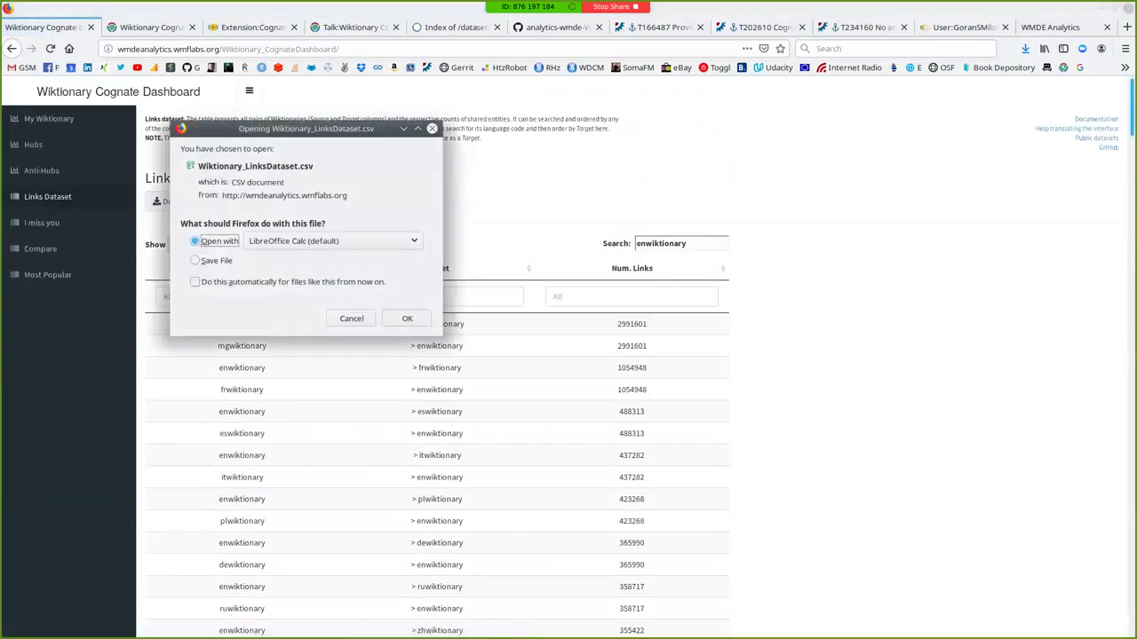
pyautogui.click(351, 318)
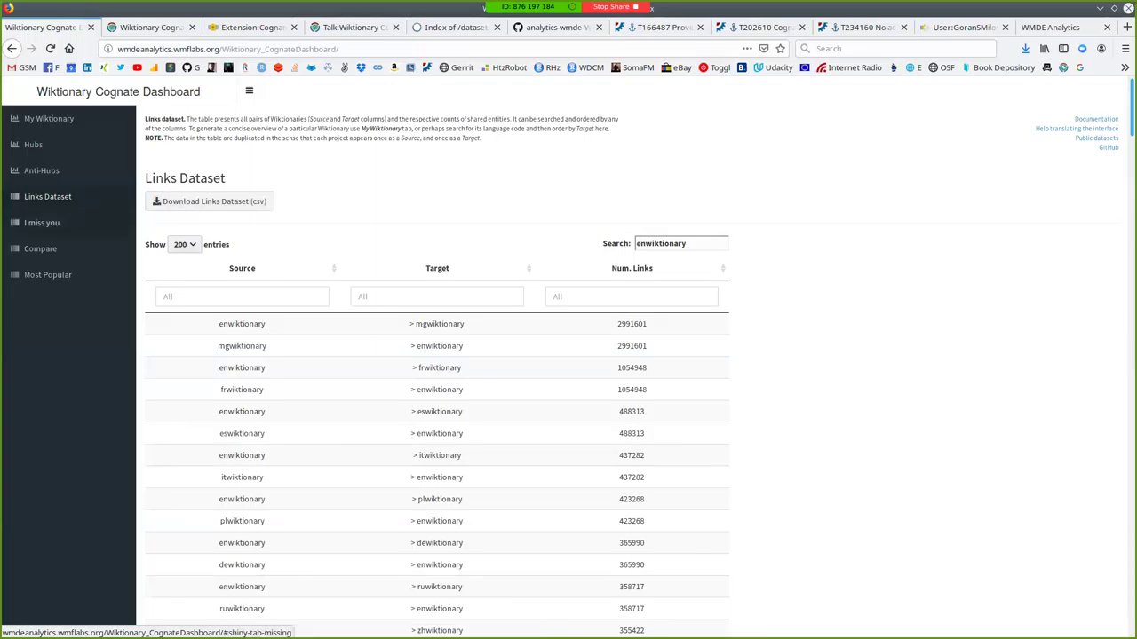
# Open the I miss you view and set its Wiktionary to eswiktionary.
pyautogui.click(42, 223)
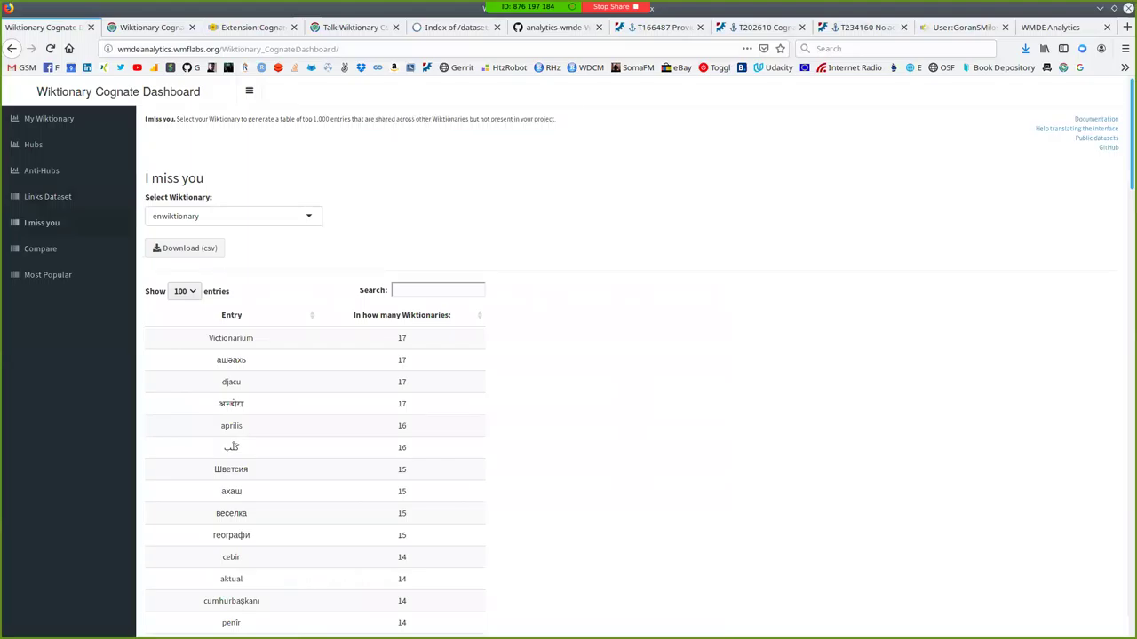
pyautogui.scroll(-1, 569, 355)
pyautogui.scroll(1, 568, 355)
pyautogui.scroll(-1, 568, 355)
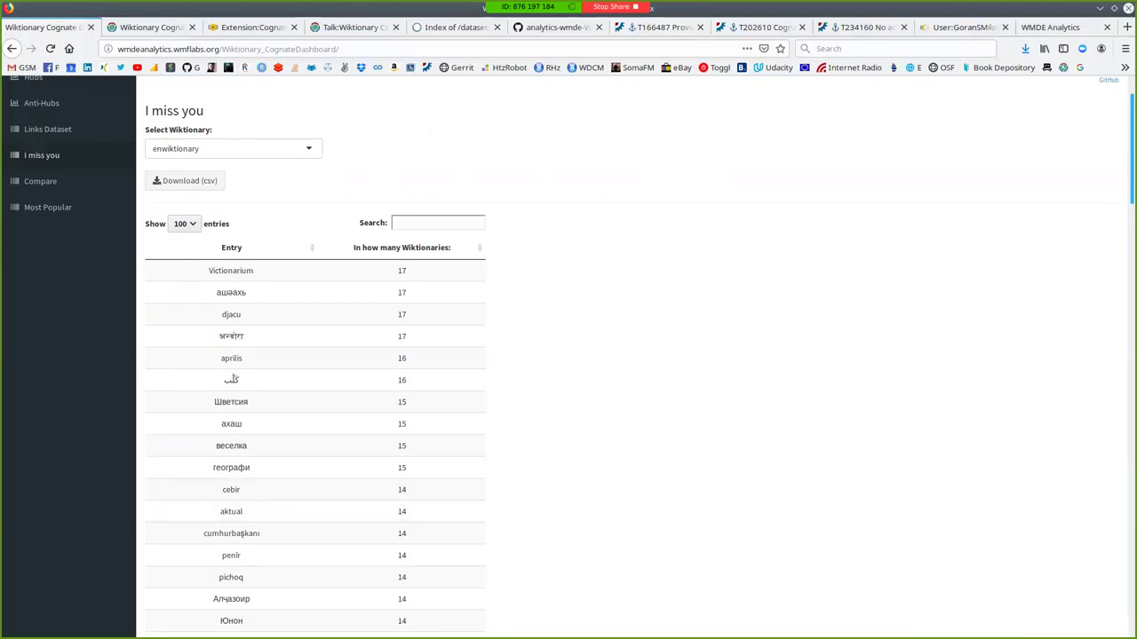
pyautogui.click(231, 148)
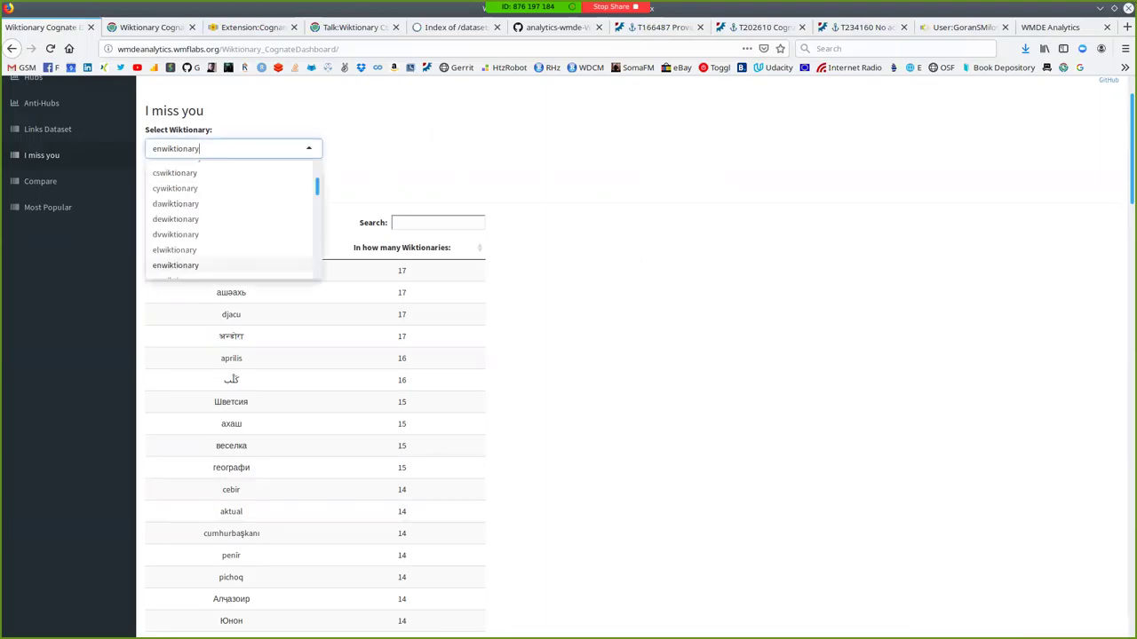
pyautogui.press('BackSpace')
pyautogui.write('es')
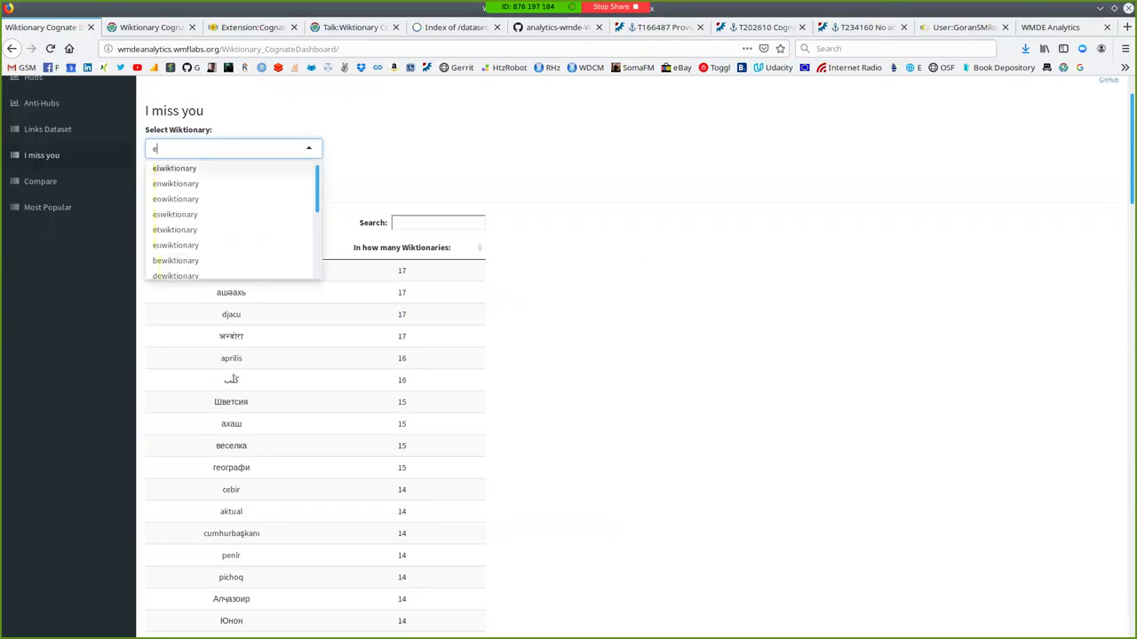
pyautogui.press('Return')
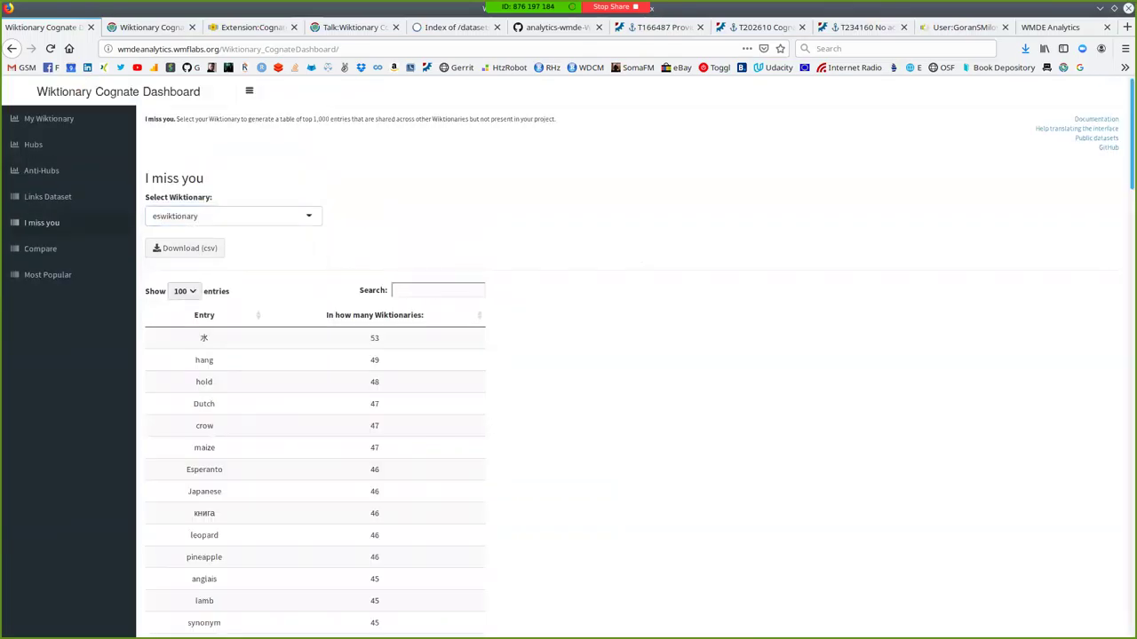
# Look through the first page of entries missing from eswiktionary, and request and dismiss their CSV download.
pyautogui.scroll(-3, 569, 356)
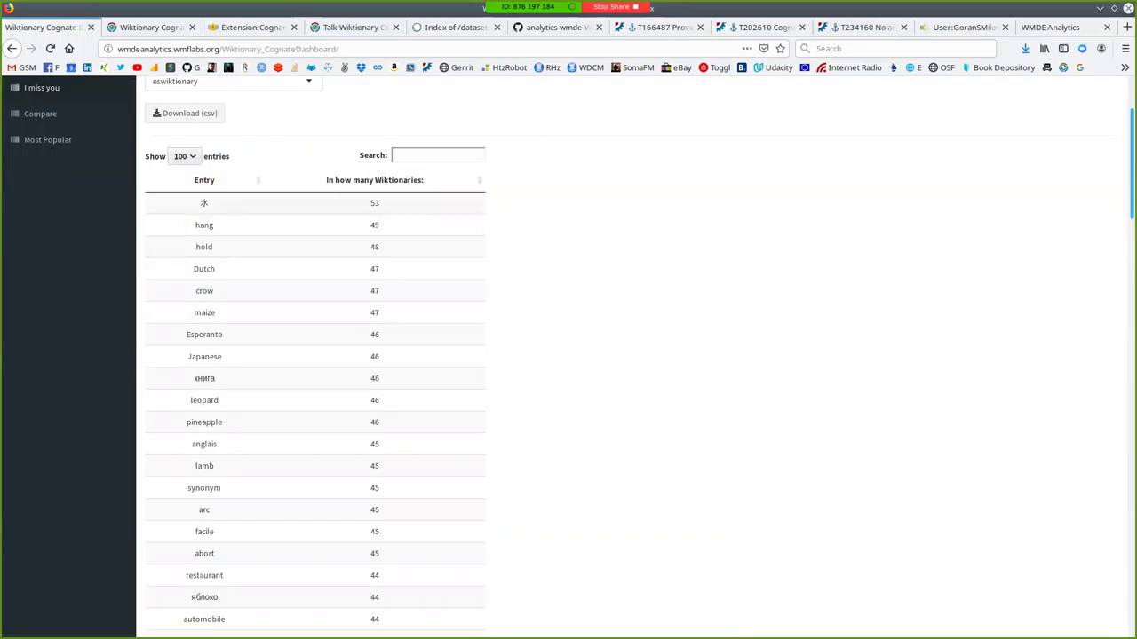
pyautogui.scroll(-20, 568, 355)
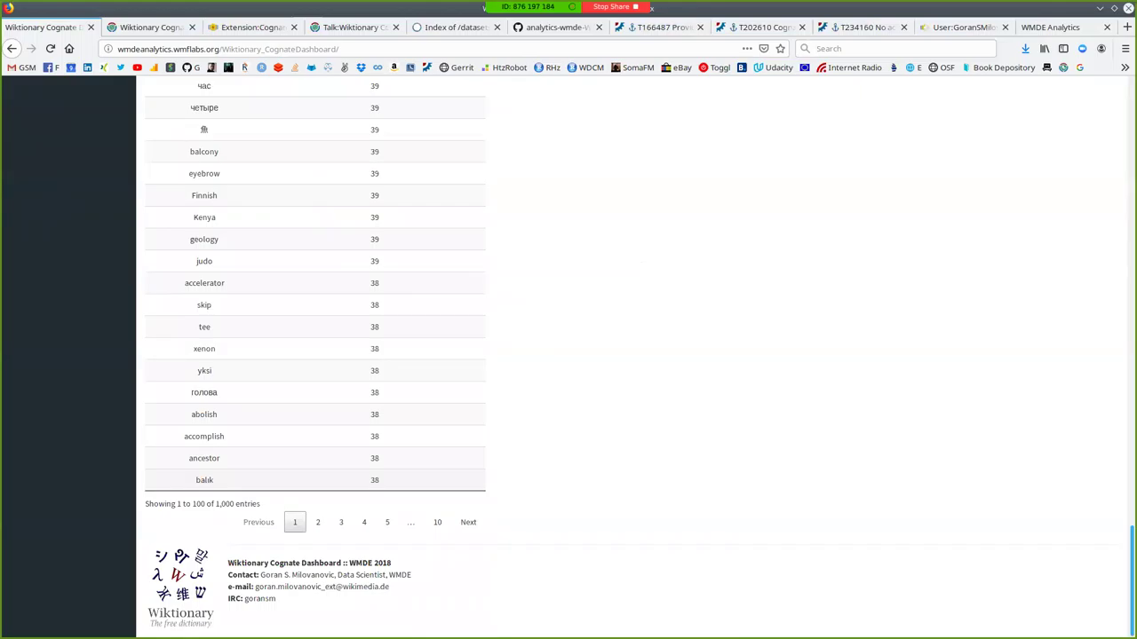
pyautogui.scroll(15, 569, 355)
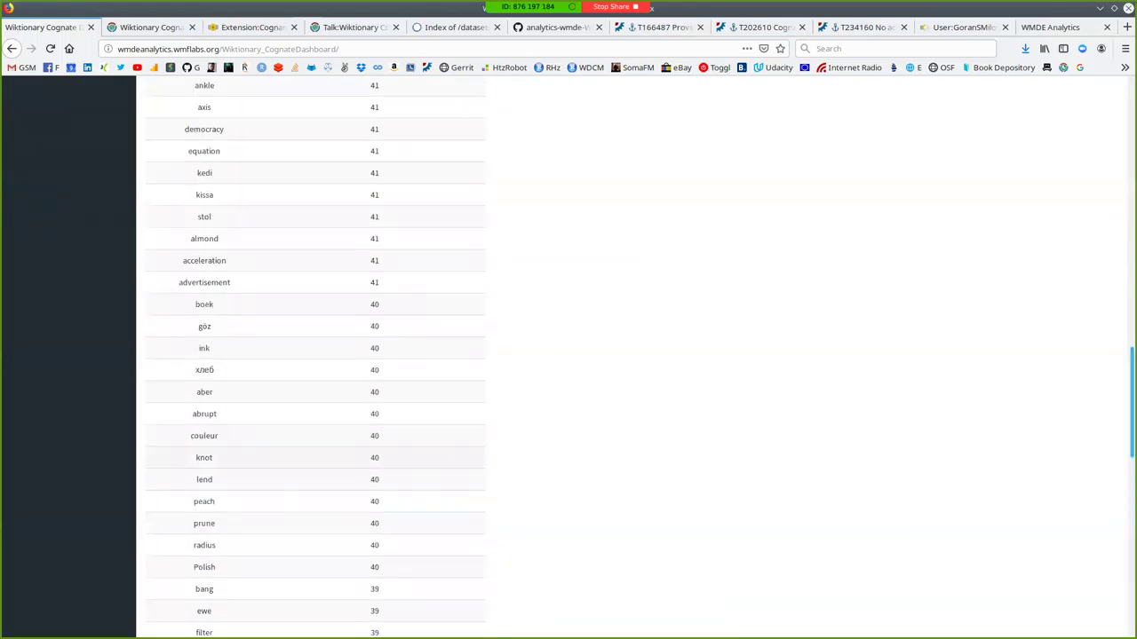
pyautogui.scroll(15, 569, 356)
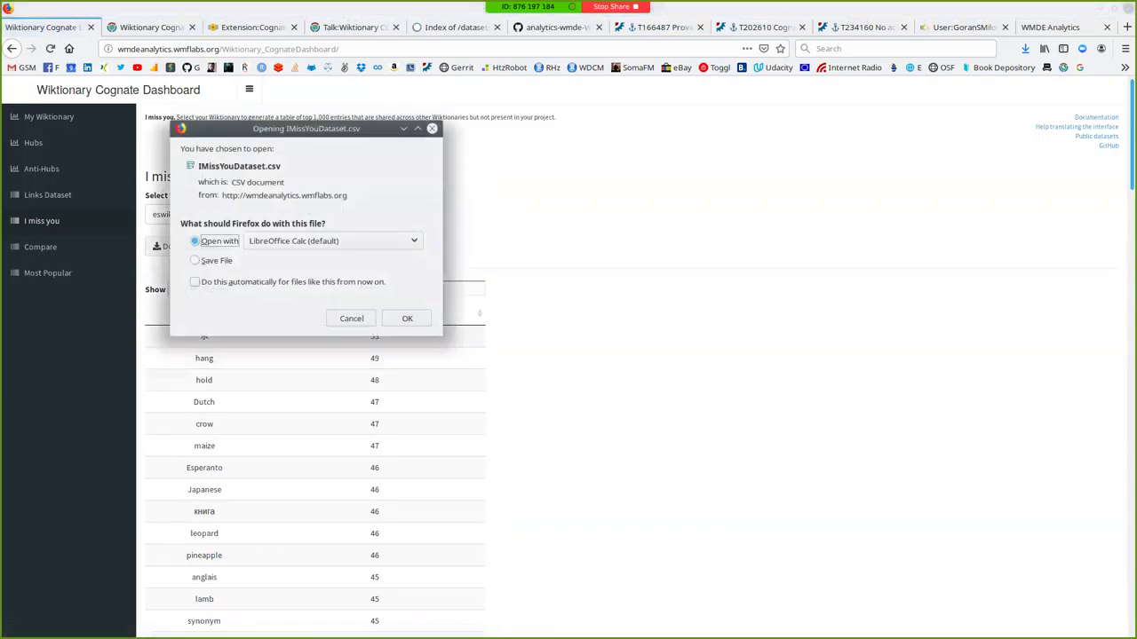
pyautogui.press('Escape')
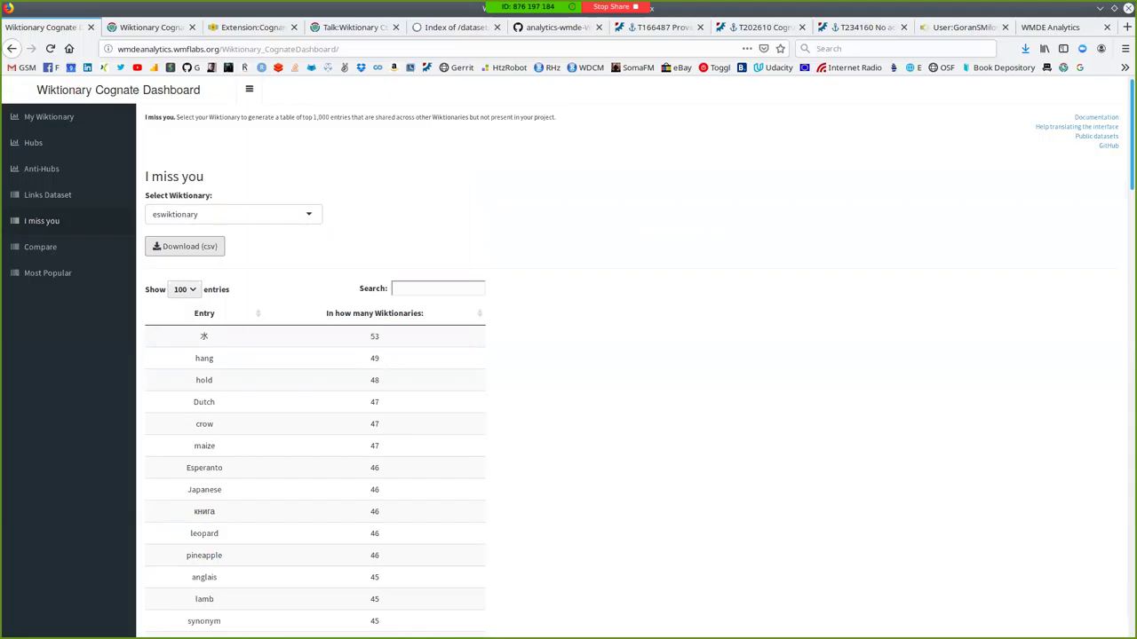
# Examine the top entries missing from eswiktionary, such as "hang", and how many Wiktionaries contain each.
pyautogui.scroll(-2, 311, 355)
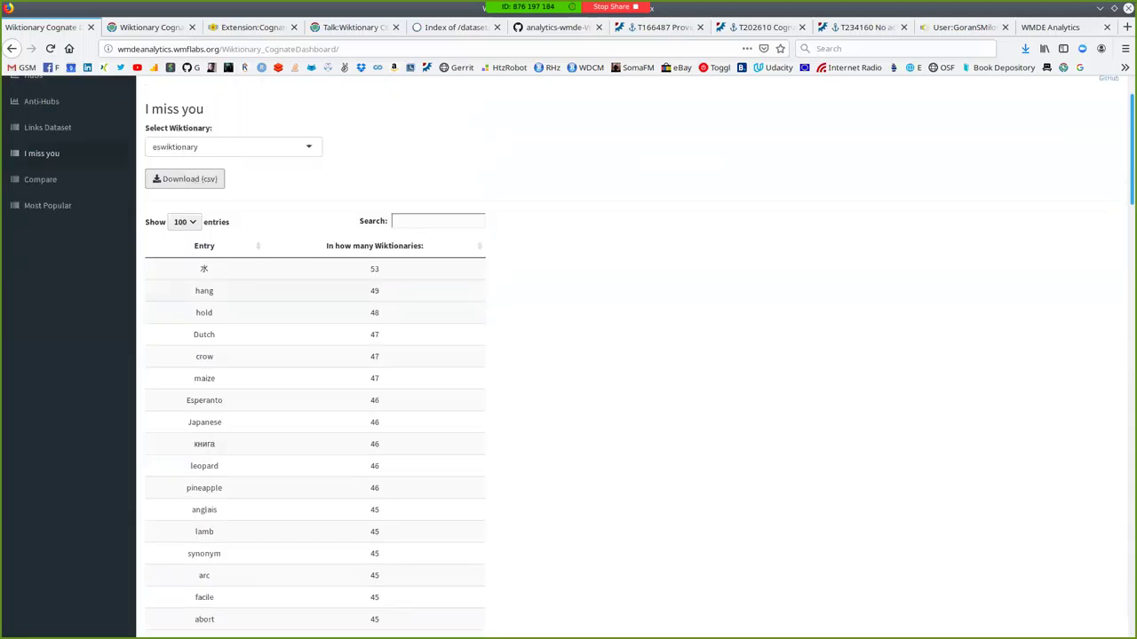
pyautogui.tripleClick(203, 300)
pyautogui.doubleClick(203, 300)
pyautogui.click(203, 300)
pyautogui.scroll(2, 311, 355)
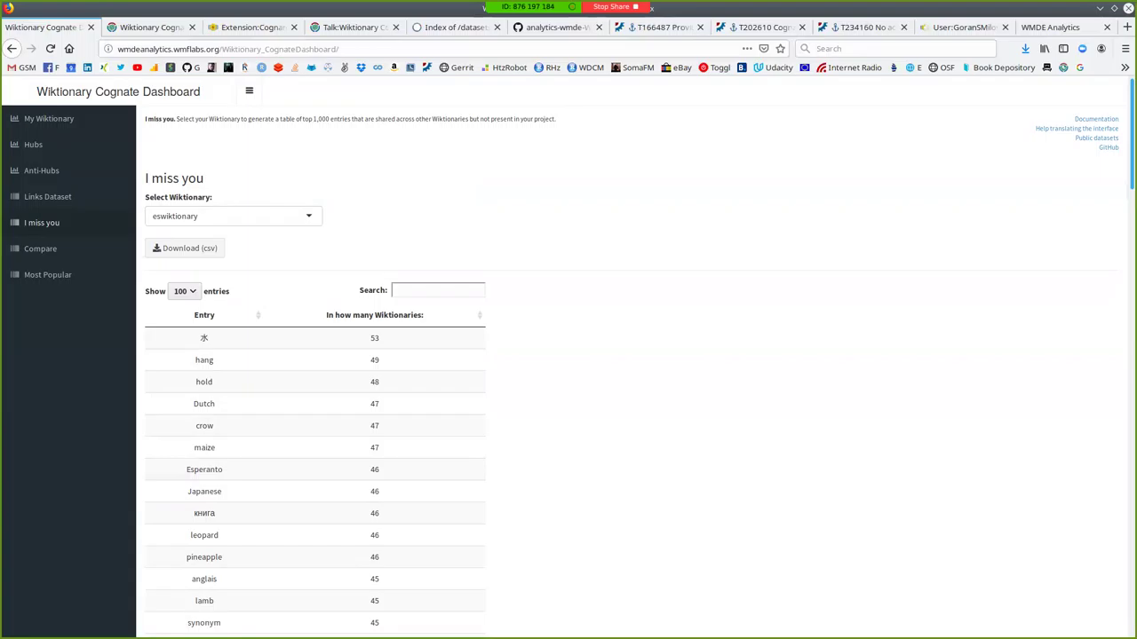
pyautogui.scroll(-3, 569, 355)
pyautogui.scroll(-5, 568, 356)
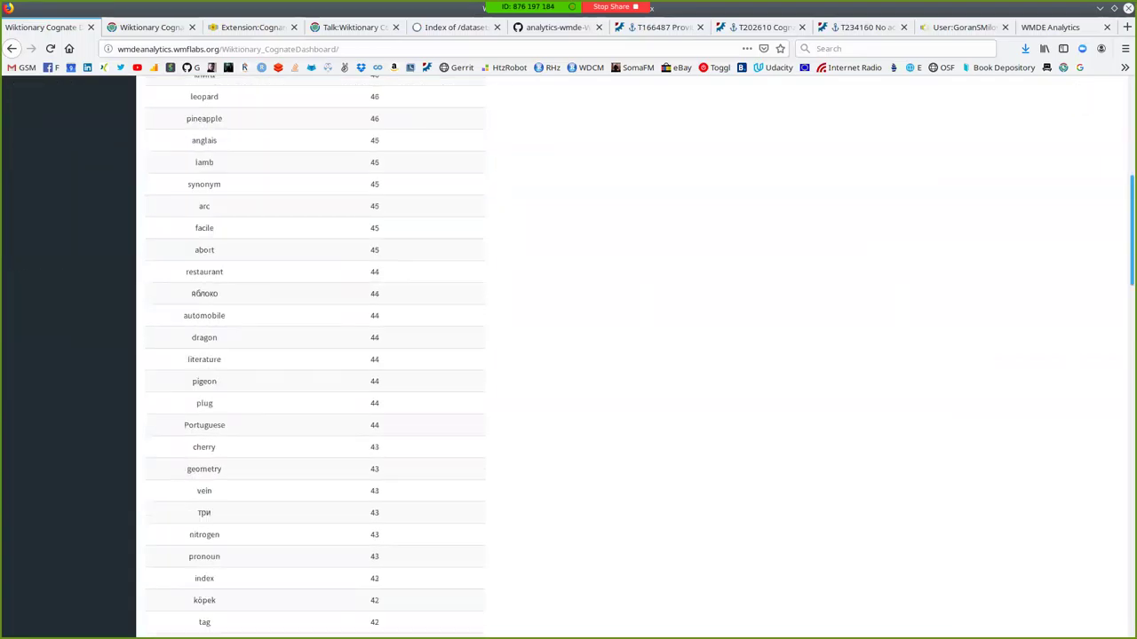
pyautogui.scroll(3, 569, 356)
pyautogui.scroll(-4, 568, 355)
pyautogui.scroll(9, 568, 356)
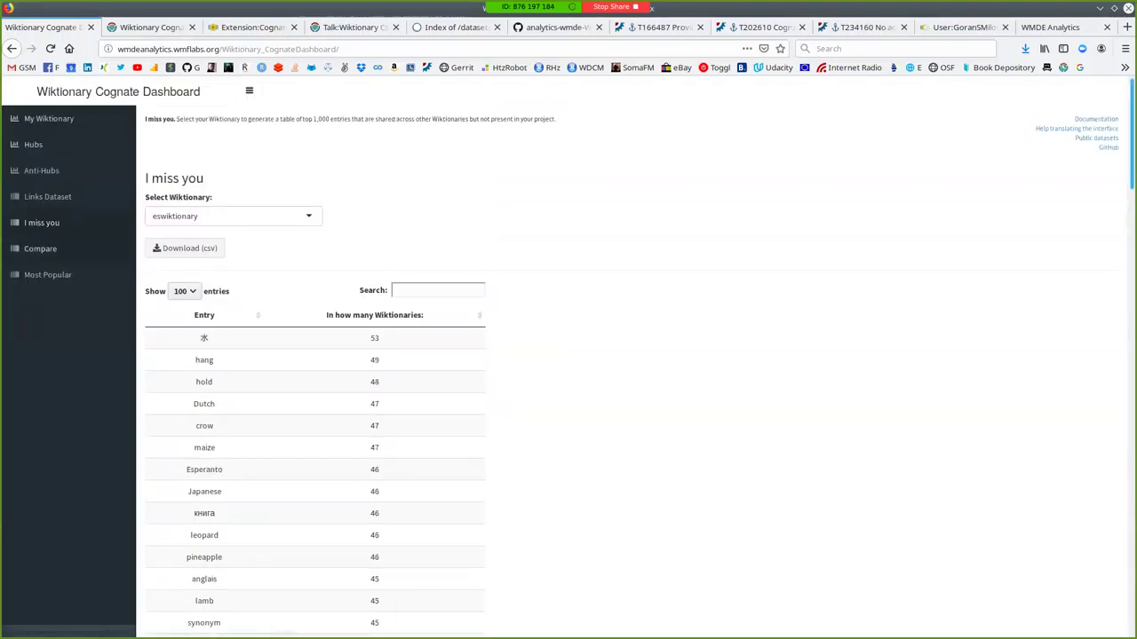
# Open the Compare view, set the source to fywiktionary and the target to chwiktionary, and generate the comparison table.
pyautogui.click(40, 249)
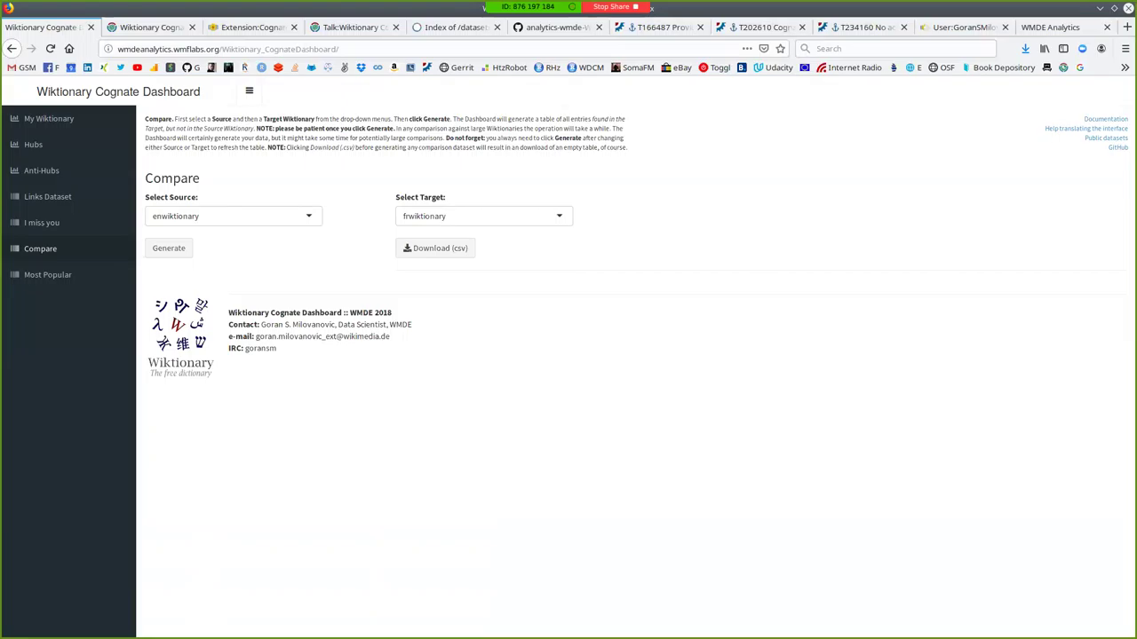
pyautogui.click(232, 216)
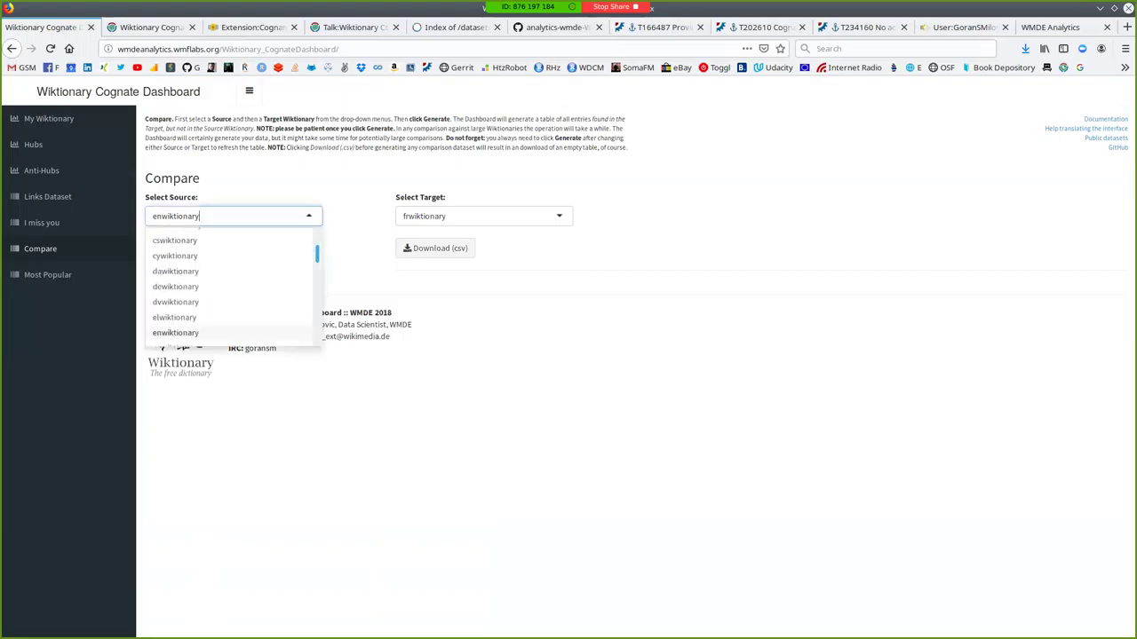
pyautogui.scroll(-3, 231, 284)
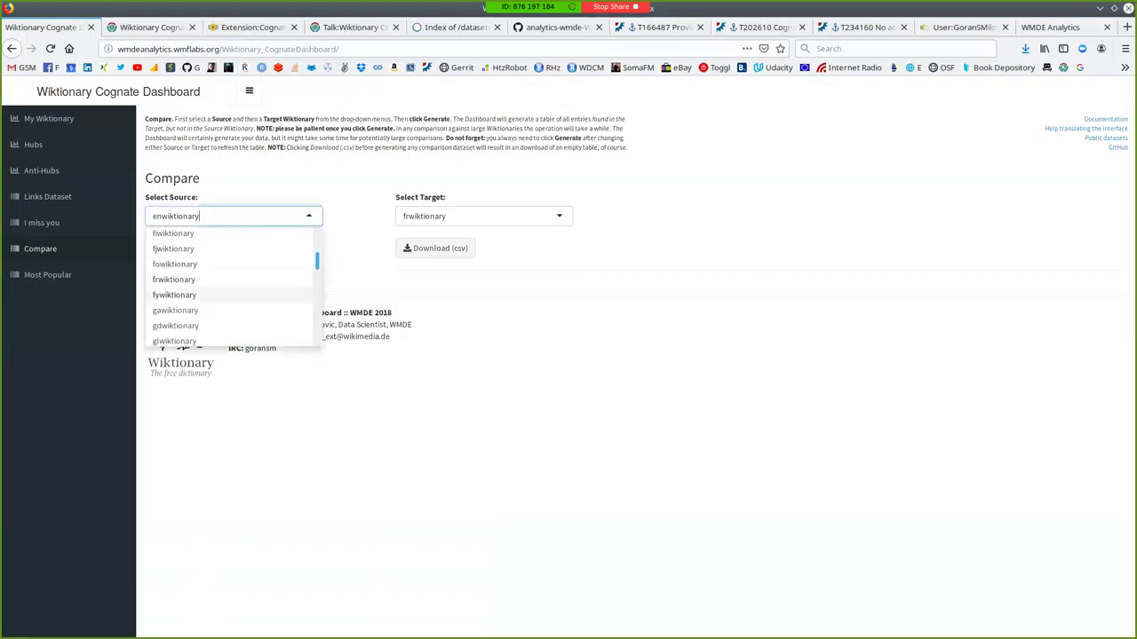
pyautogui.click(174, 295)
pyautogui.click(484, 216)
pyautogui.scroll(3, 462, 320)
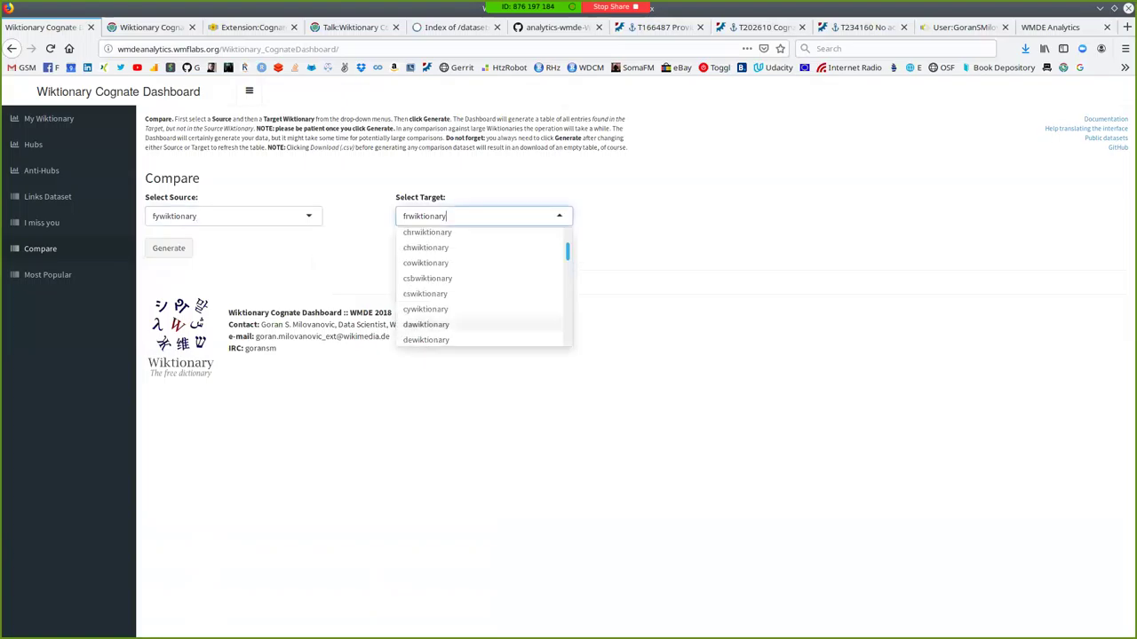
pyautogui.click(462, 250)
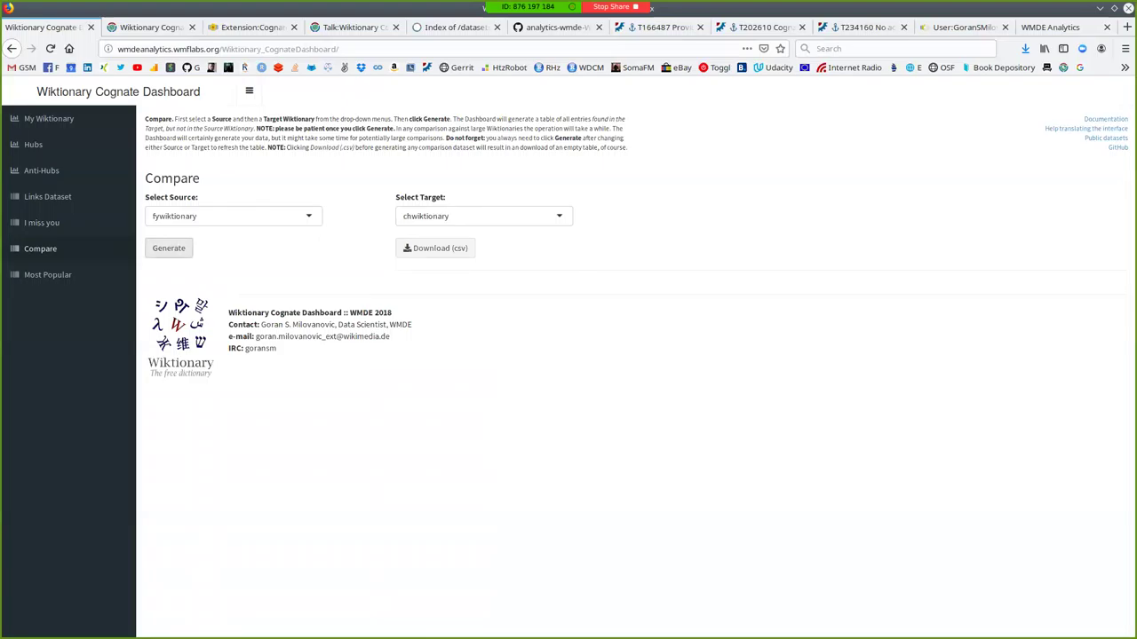
pyautogui.click(169, 248)
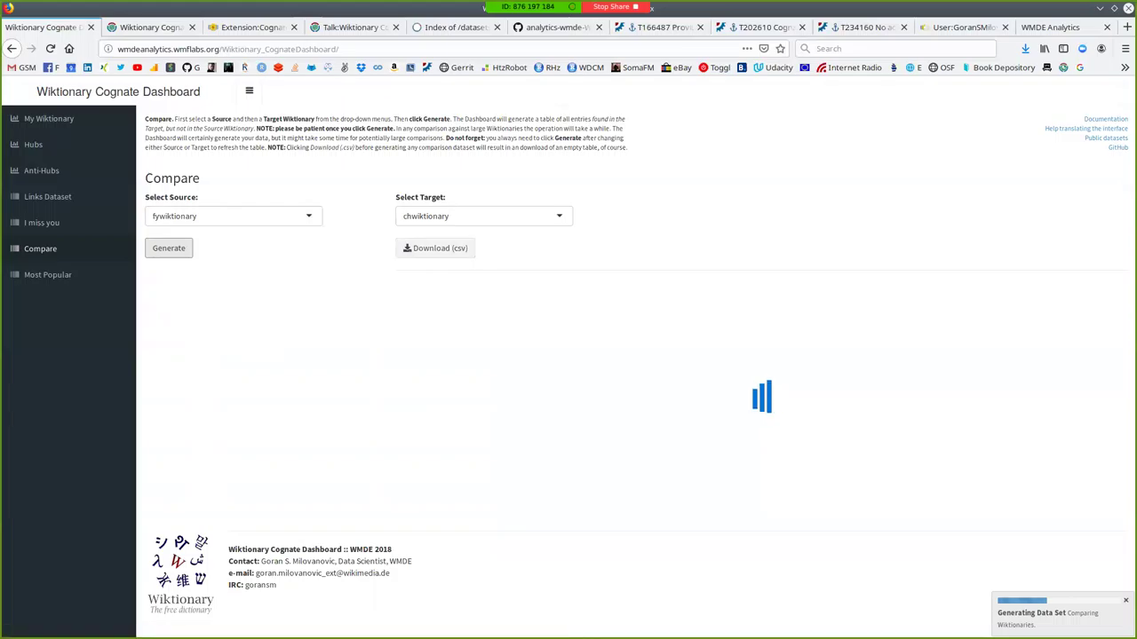
# Reload the dashboard, open the Most Popular view and read its description and note about which entries are included.
pyautogui.click(51, 48)
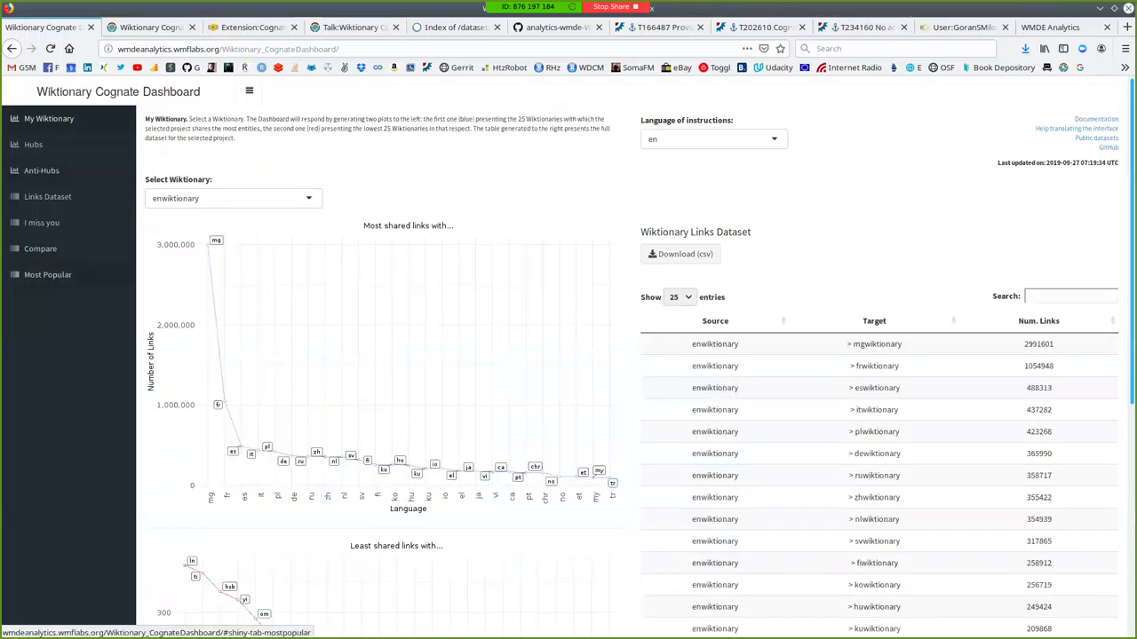
pyautogui.click(47, 275)
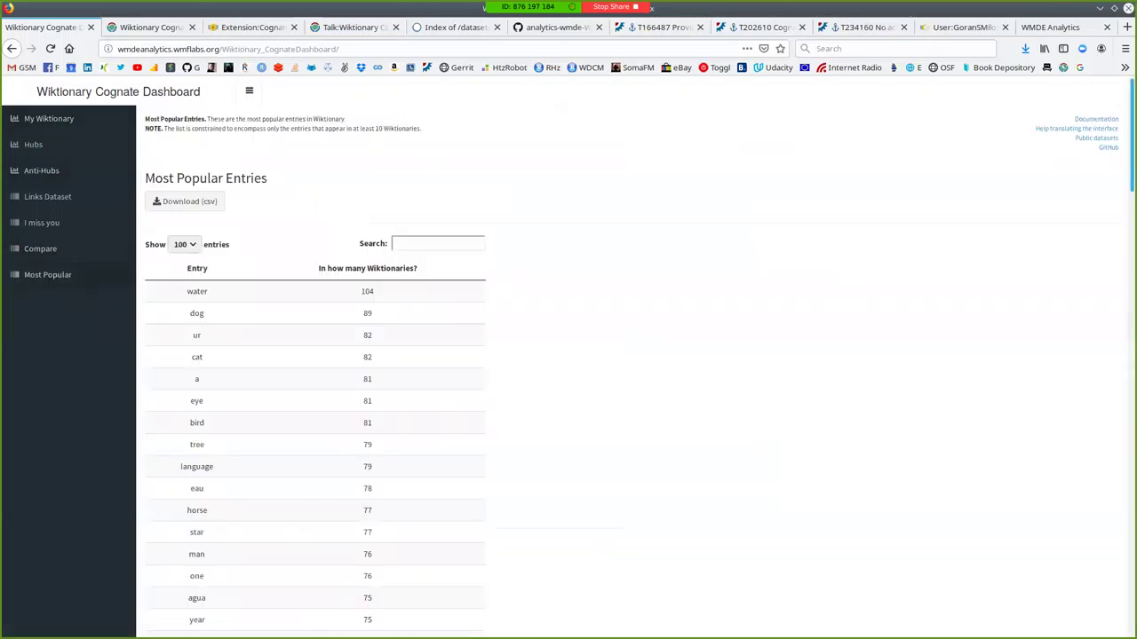
pyautogui.scroll(-5, 568, 356)
pyautogui.scroll(5, 568, 355)
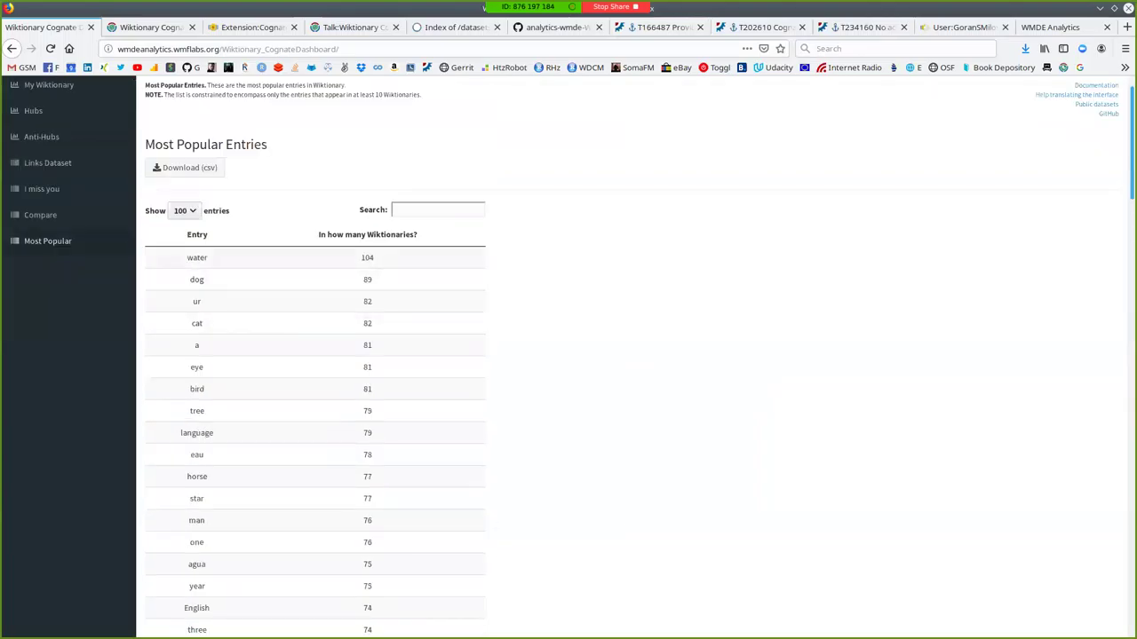
pyautogui.scroll(1, 568, 356)
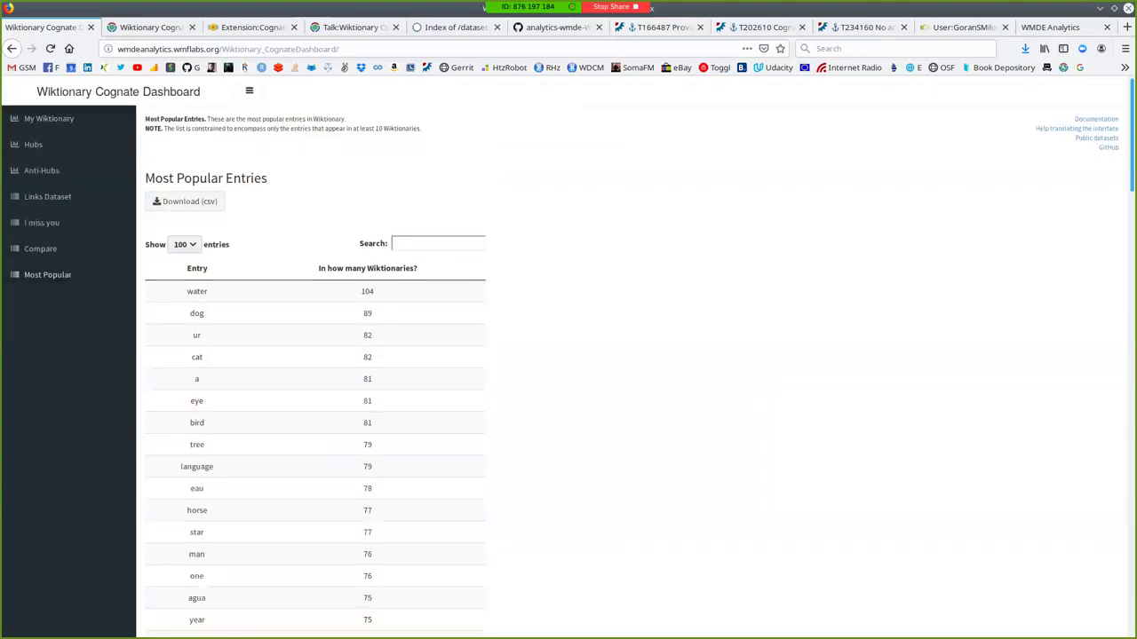
pyautogui.moveTo(145, 118); pyautogui.dragTo(423, 130)
pyautogui.click(422, 130)
# Examine the top popular entries, such as "water" and "ur", and how many Wiktionaries contain each.
pyautogui.scroll(-4, 569, 355)
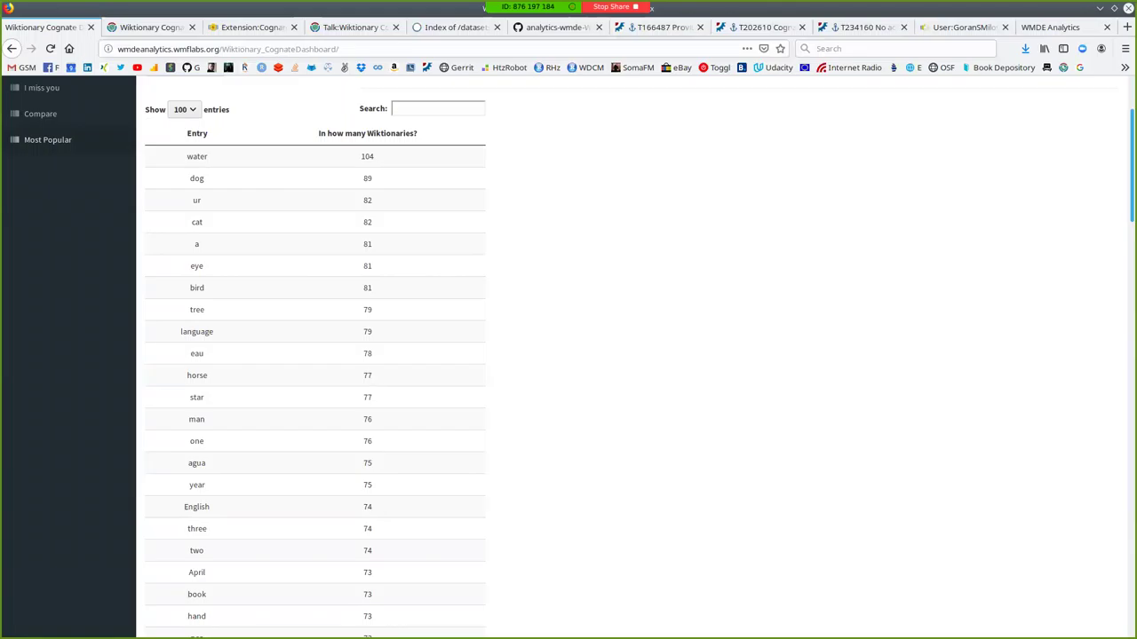
pyautogui.scroll(4, 569, 355)
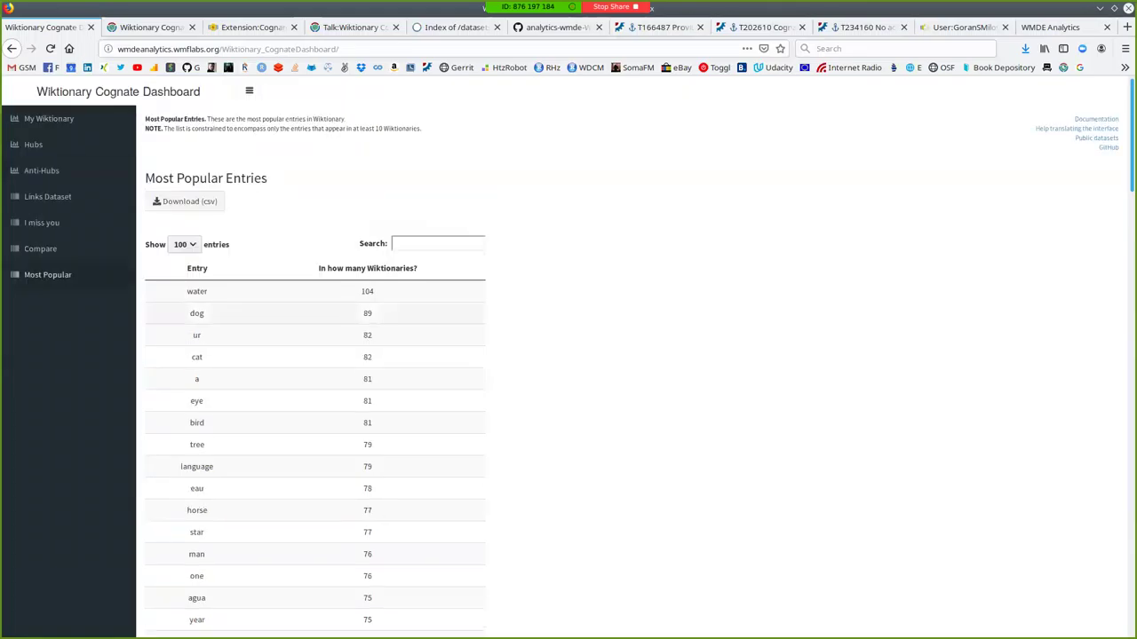
pyautogui.moveTo(208, 292); pyautogui.dragTo(189, 291)
pyautogui.click(188, 292)
pyautogui.click(366, 291)
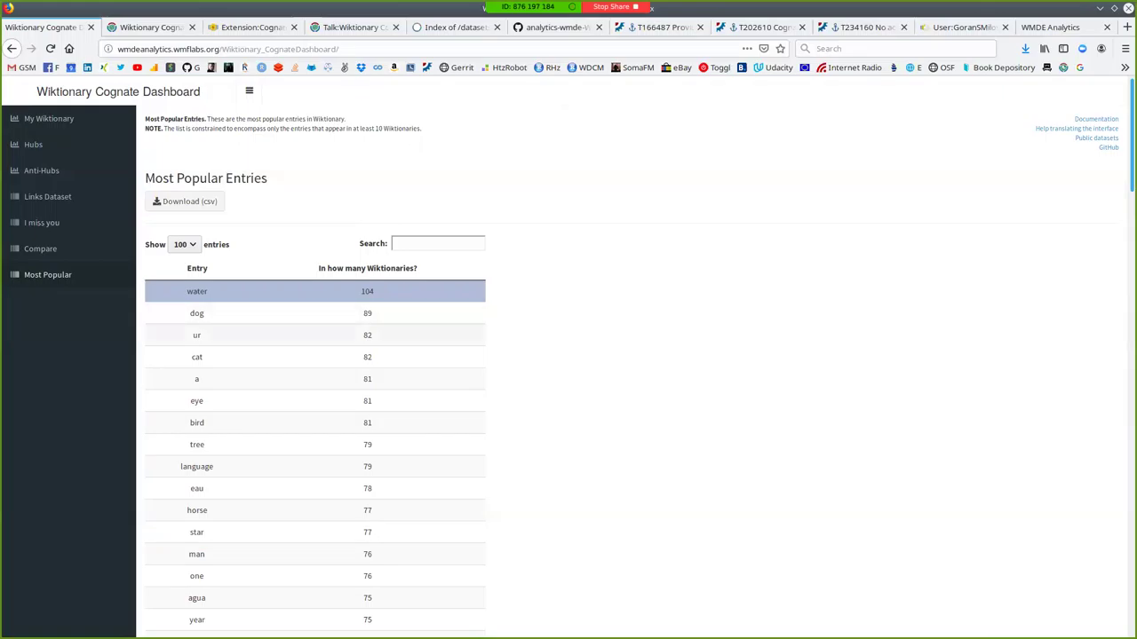
pyautogui.doubleClick(196, 335)
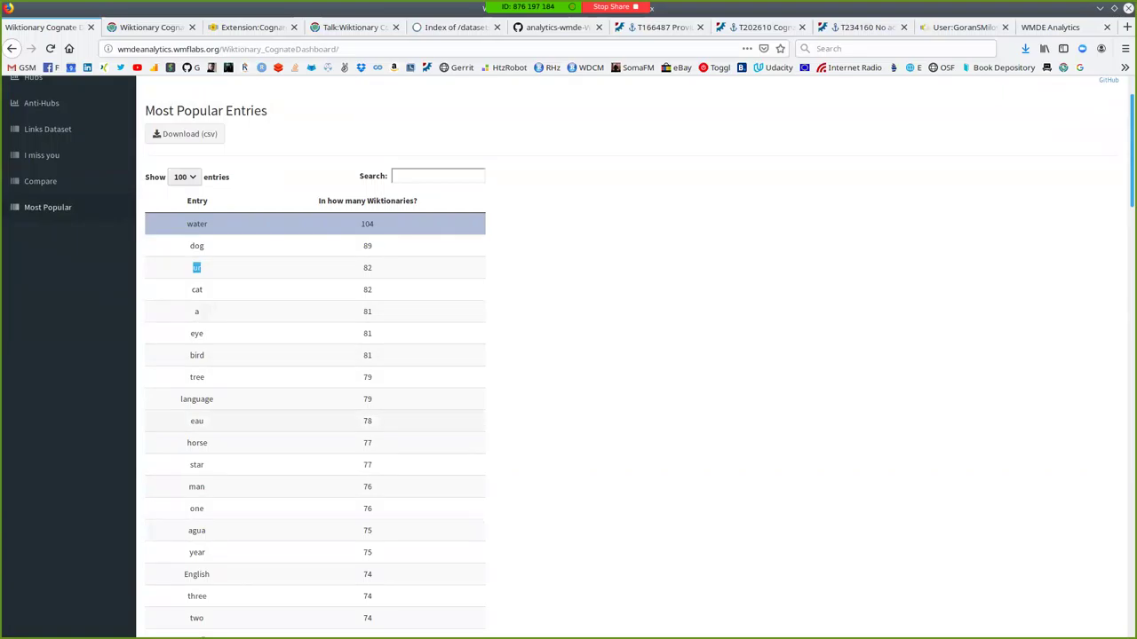
# Look through the first two pages of Most Popular Entries and return to the start of the list.
pyautogui.scroll(-10, 315, 423)
pyautogui.scroll(-15, 315, 422)
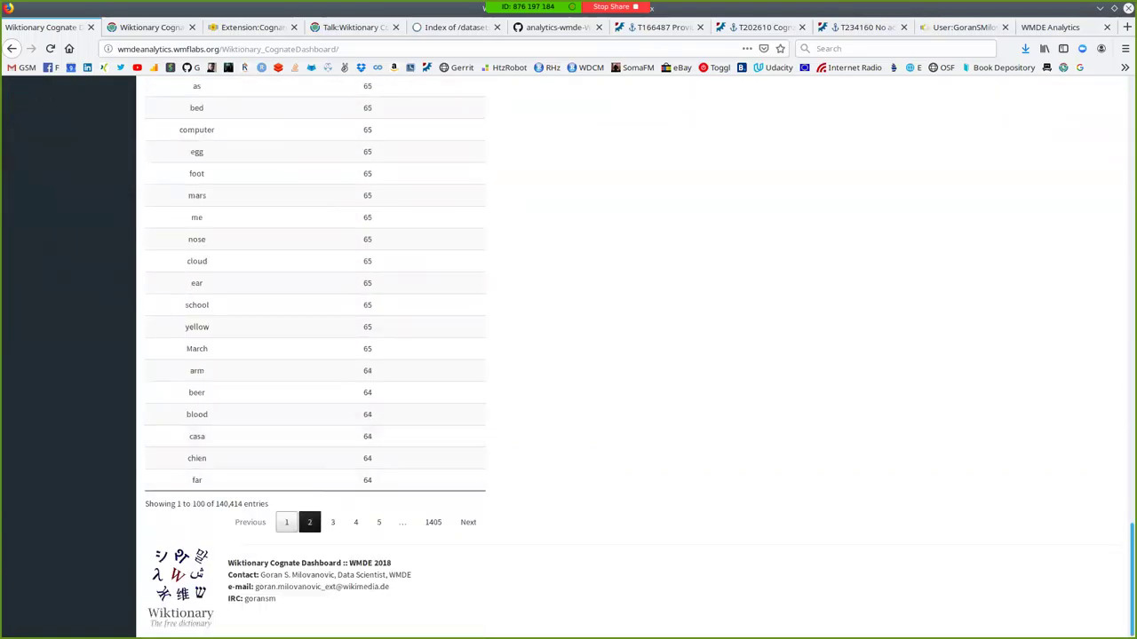
pyautogui.click(309, 522)
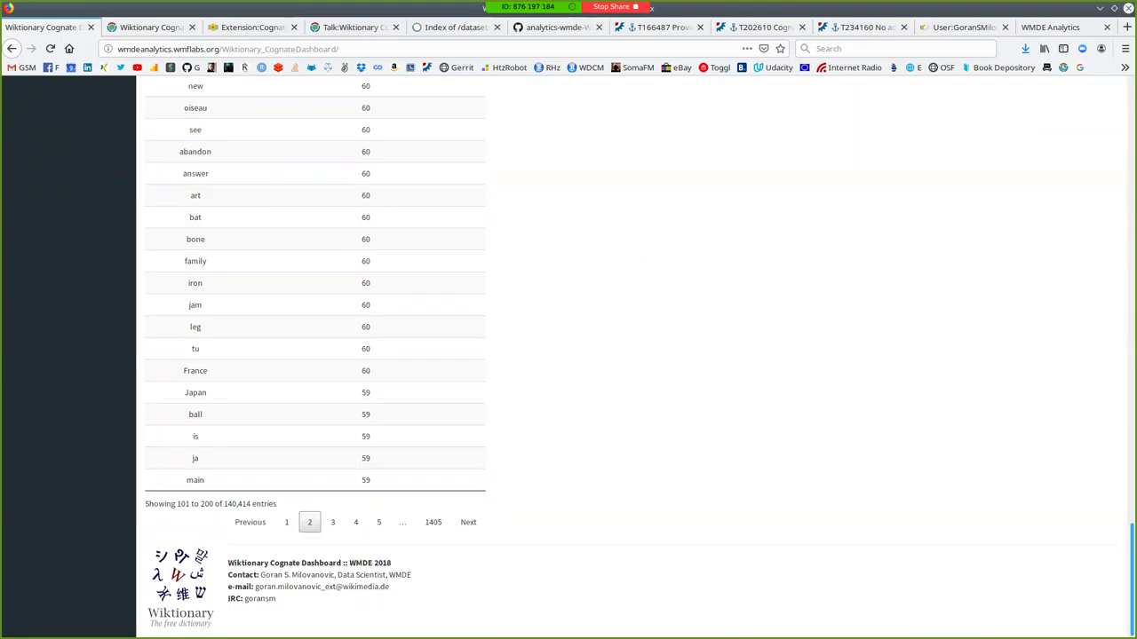
pyautogui.click(286, 522)
pyautogui.scroll(8, 285, 520)
pyautogui.scroll(10, 315, 356)
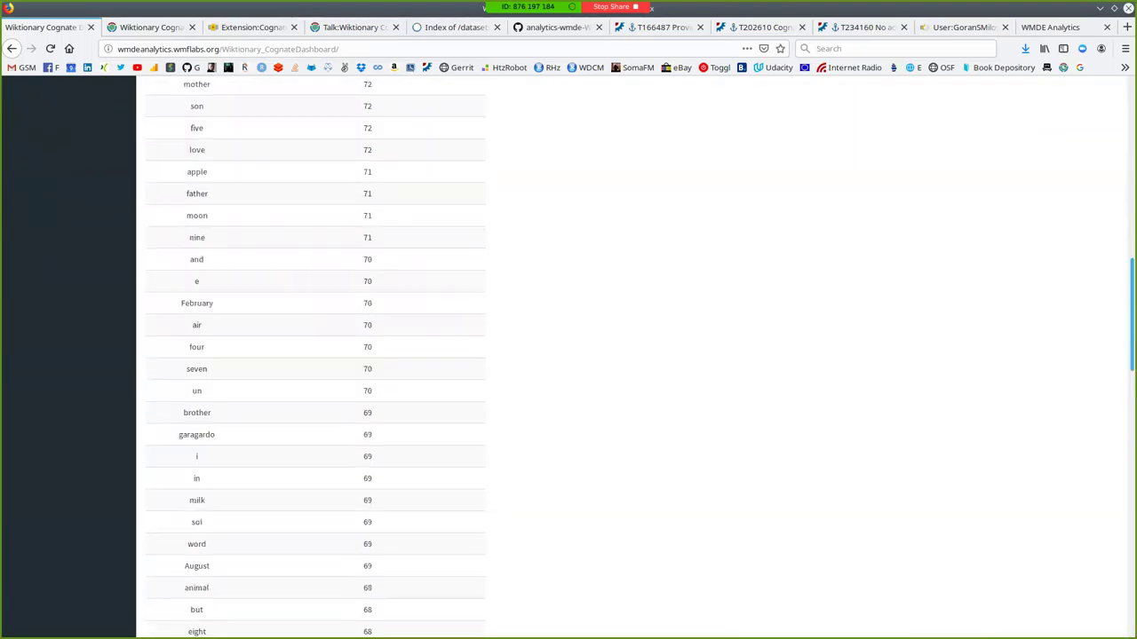
pyautogui.scroll(6, 315, 356)
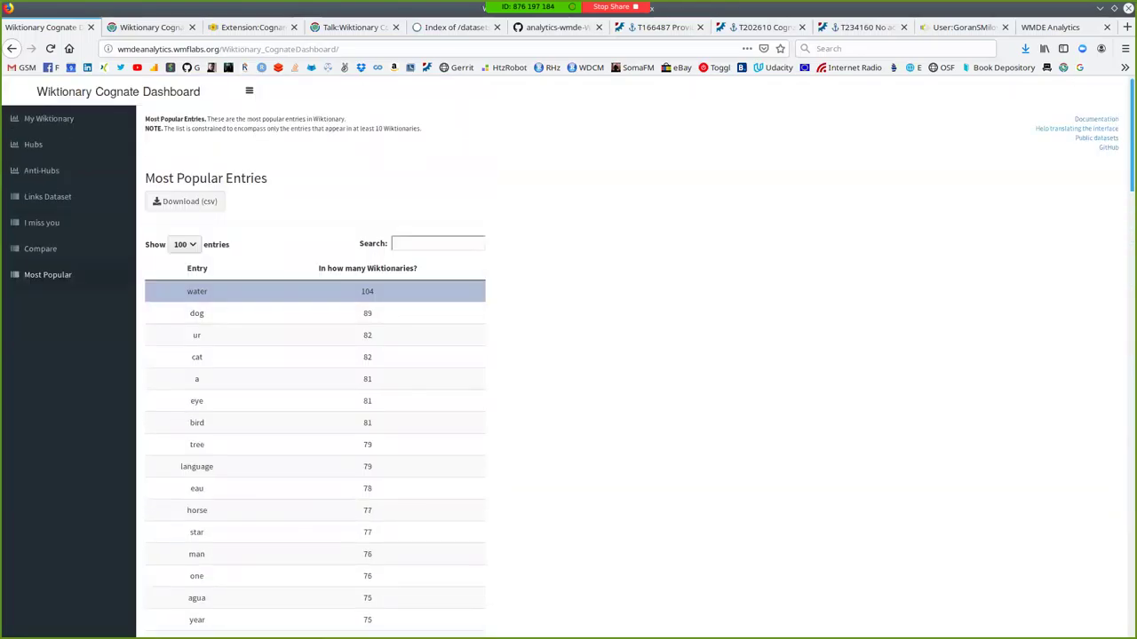
pyautogui.click(197, 312)
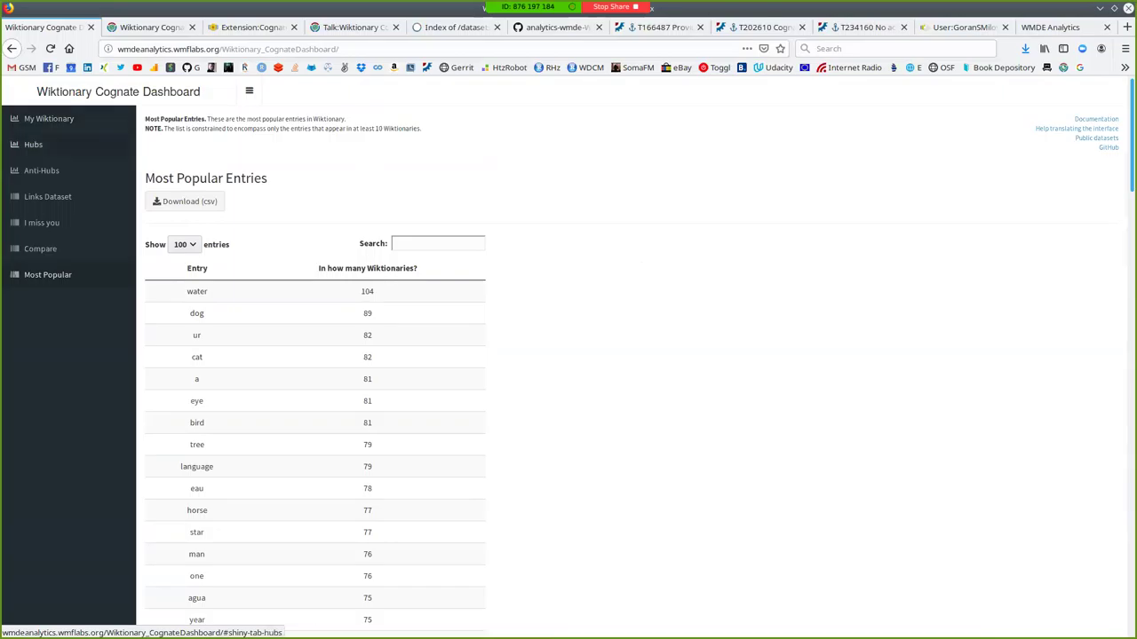
# Open the Hubs view and read the note about being patient while the network renders.
pyautogui.click(33, 144)
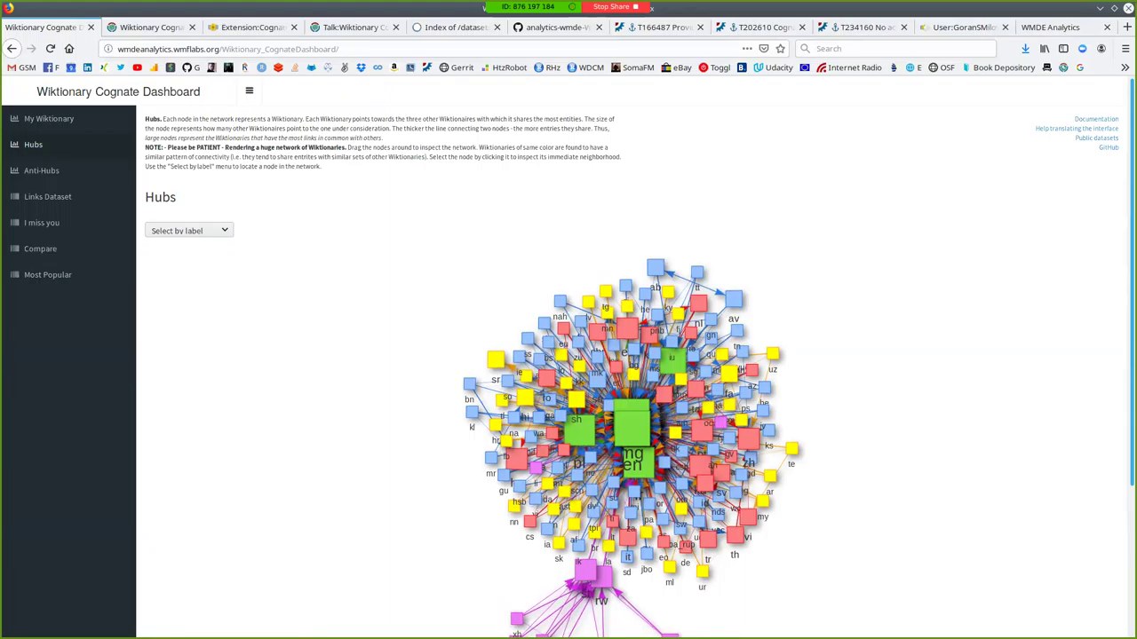
pyautogui.moveTo(145, 147); pyautogui.dragTo(347, 147)
pyautogui.click(346, 147)
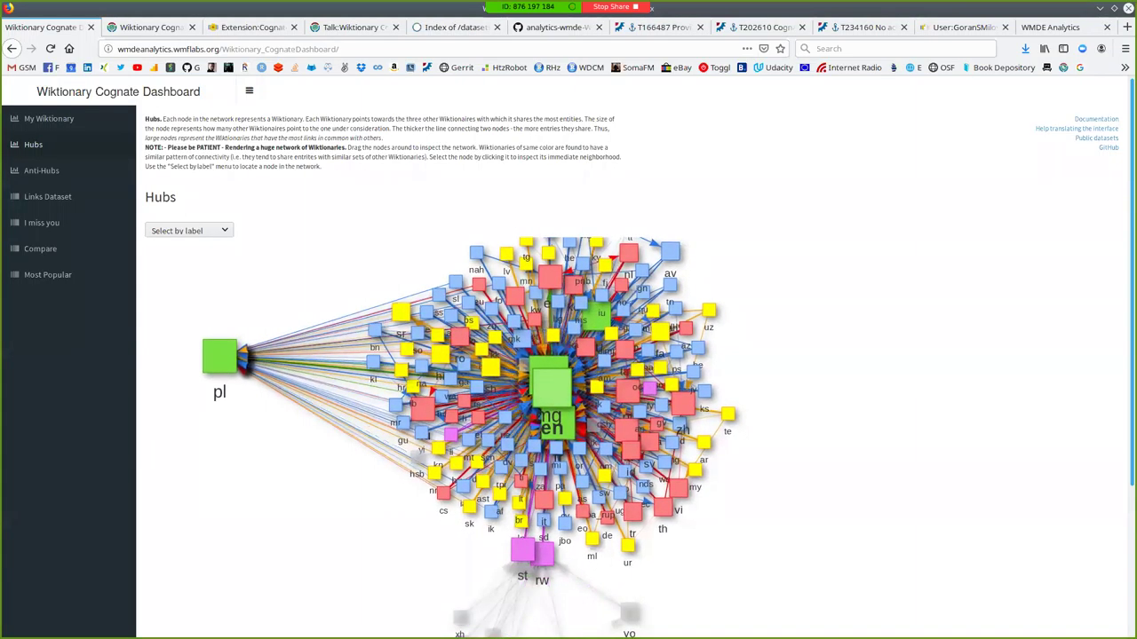
# Pull the en node out of the Hubs cluster, then select the ru node and pull it out too.
pyautogui.moveTo(550, 387); pyautogui.dragTo(283, 508)
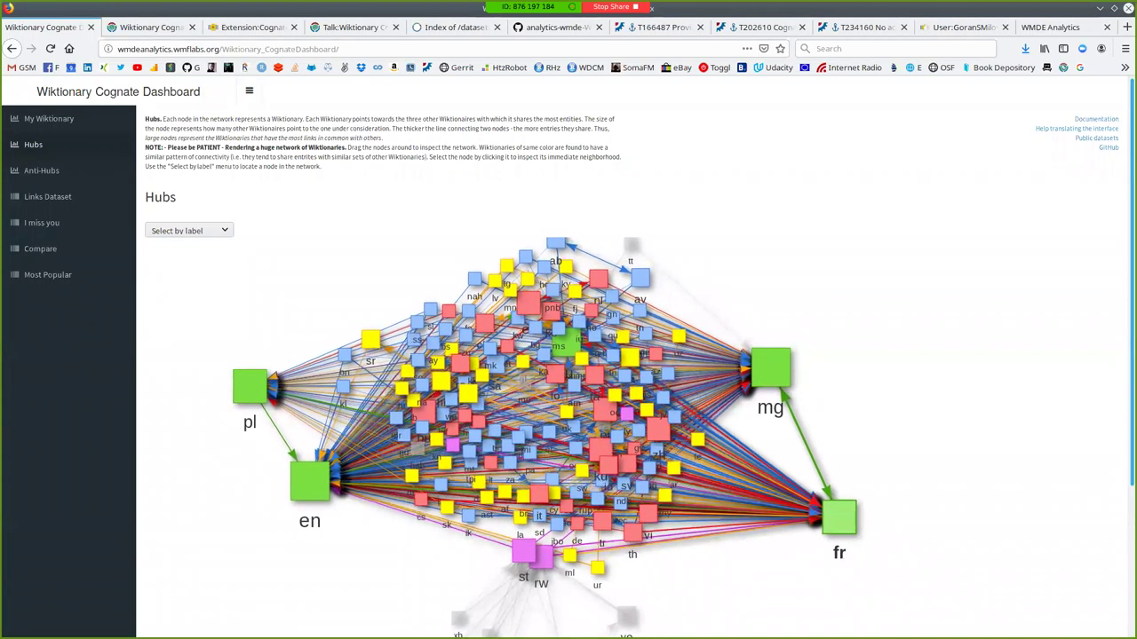
pyautogui.click(565, 346)
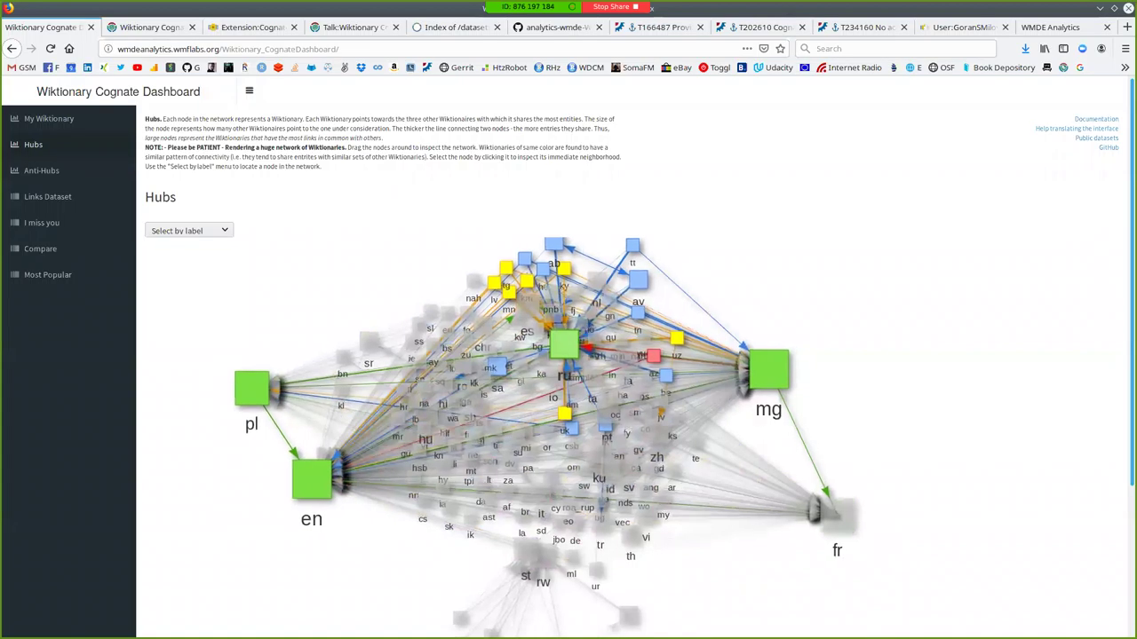
pyautogui.moveTo(565, 347); pyautogui.dragTo(852, 317)
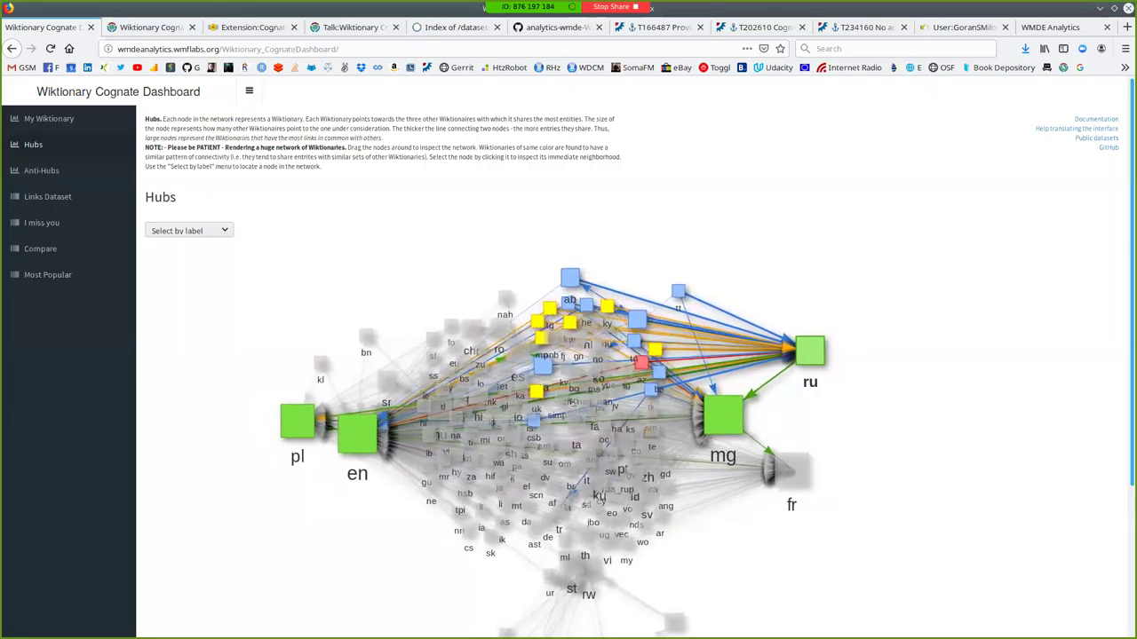
# Glance at the Links Dataset, return to Hubs, and pull the ru node away from the cluster to show its connections.
pyautogui.click(47, 196)
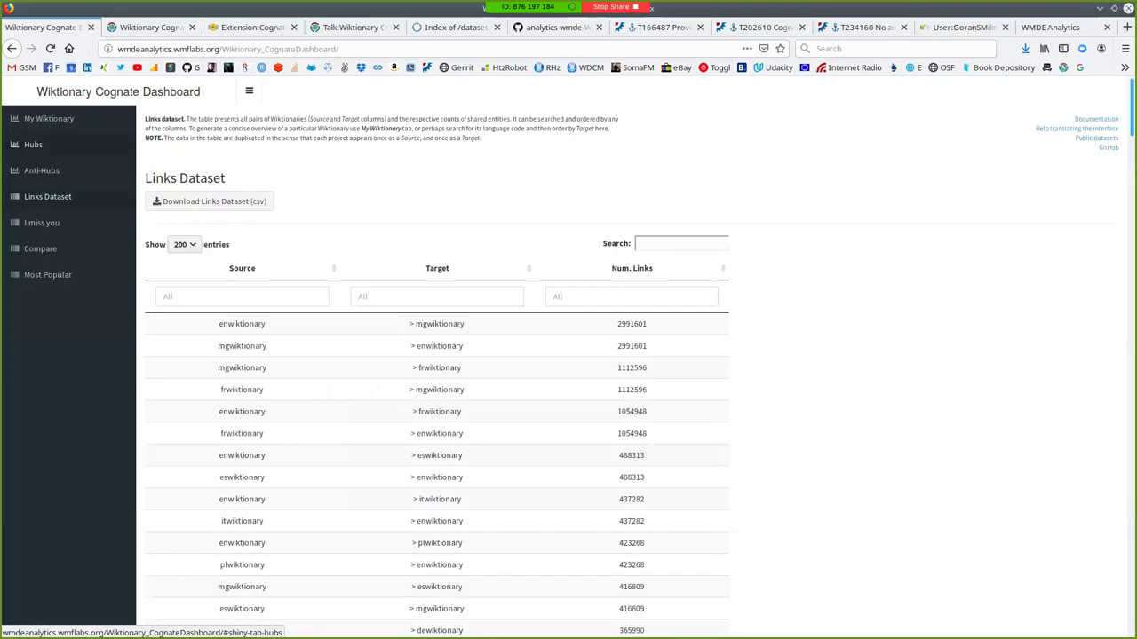
pyautogui.click(36, 144)
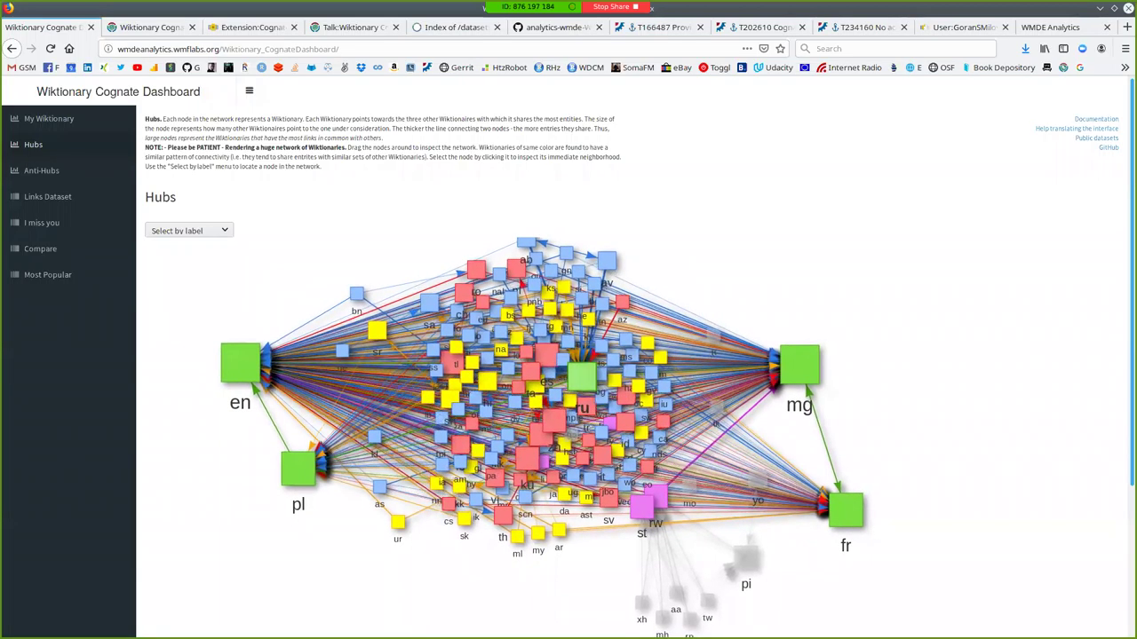
pyautogui.click(582, 378)
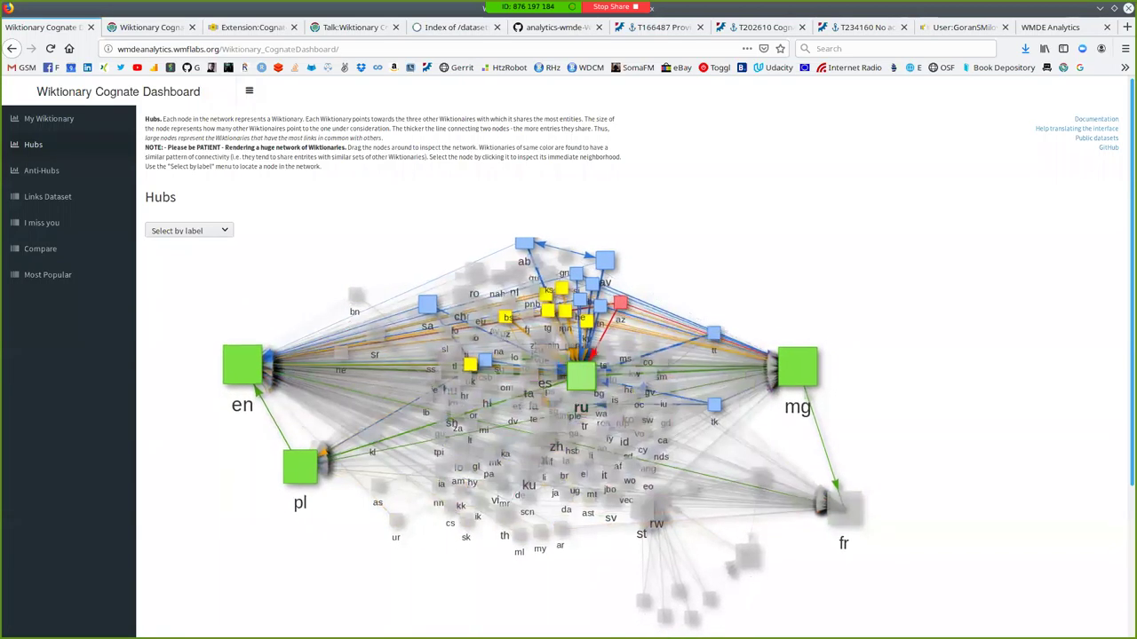
pyautogui.moveTo(582, 377); pyautogui.dragTo(825, 124)
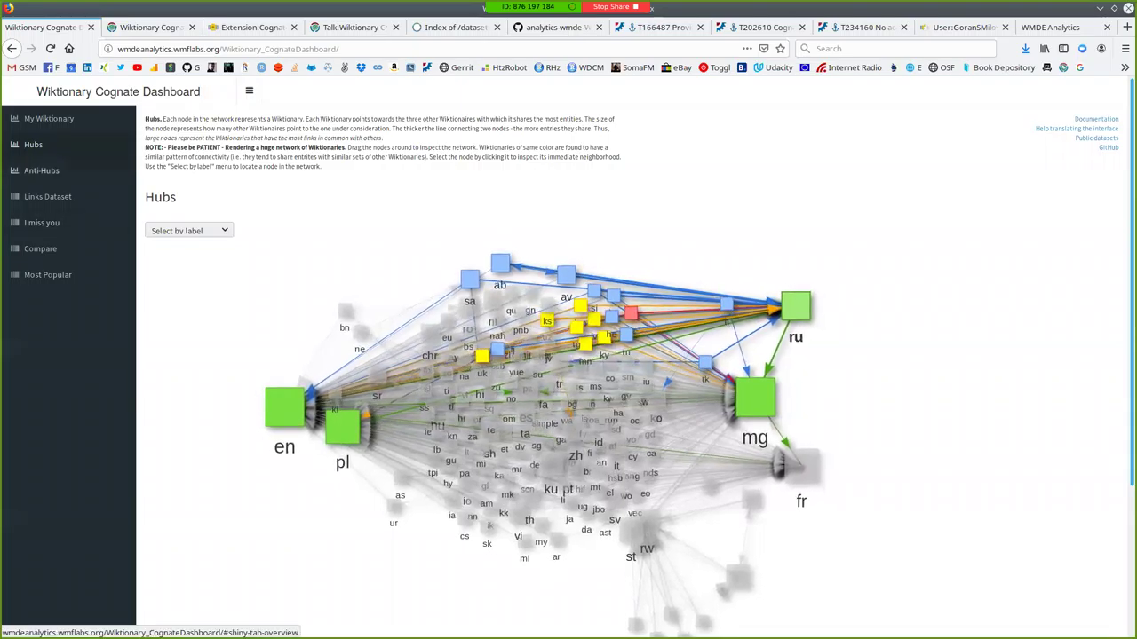
# Open the Links Dataset and examine the source and target Wiktionary pairs sharing the most links.
pyautogui.click(48, 196)
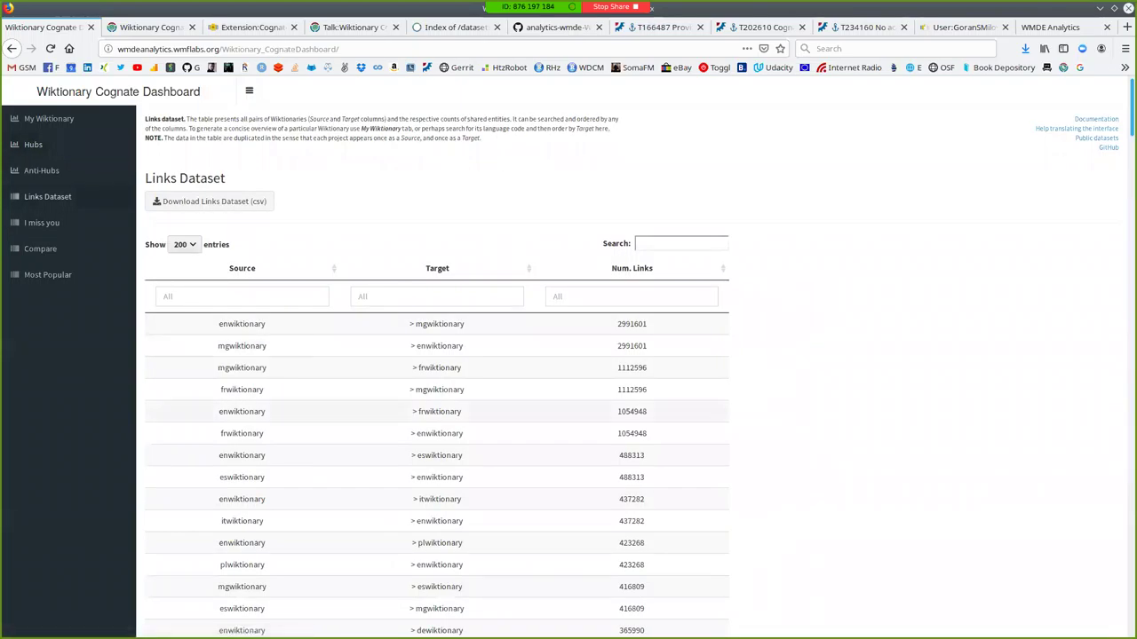
pyautogui.scroll(-2, 437, 355)
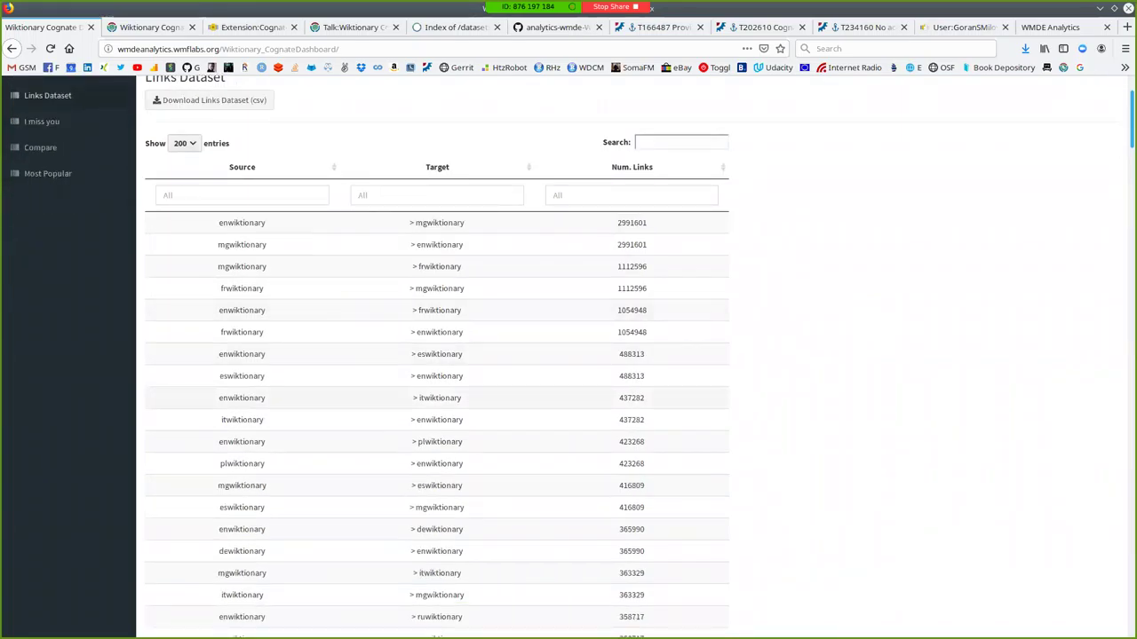
pyautogui.scroll(2, 437, 355)
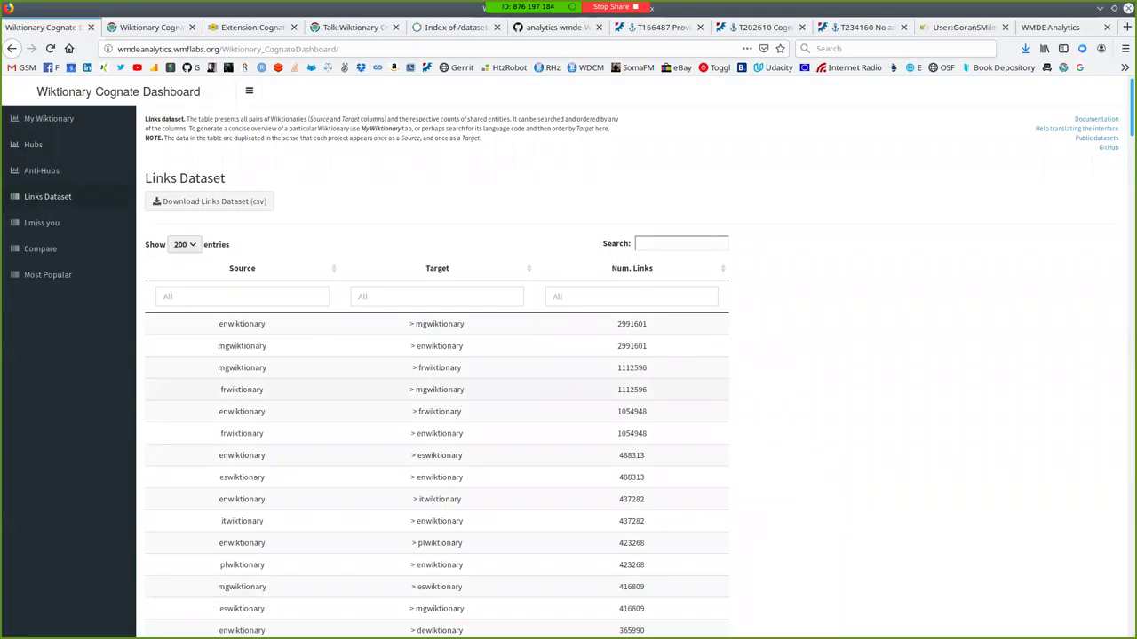
pyautogui.scroll(-5, 437, 356)
pyautogui.scroll(4, 437, 355)
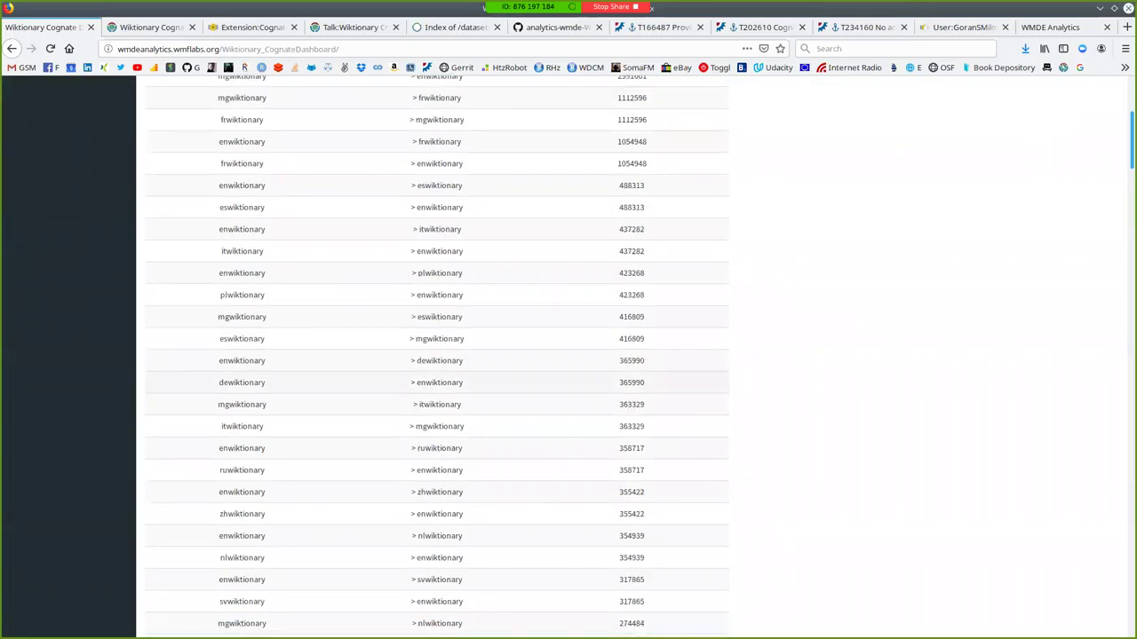
pyautogui.scroll(-12, 437, 382)
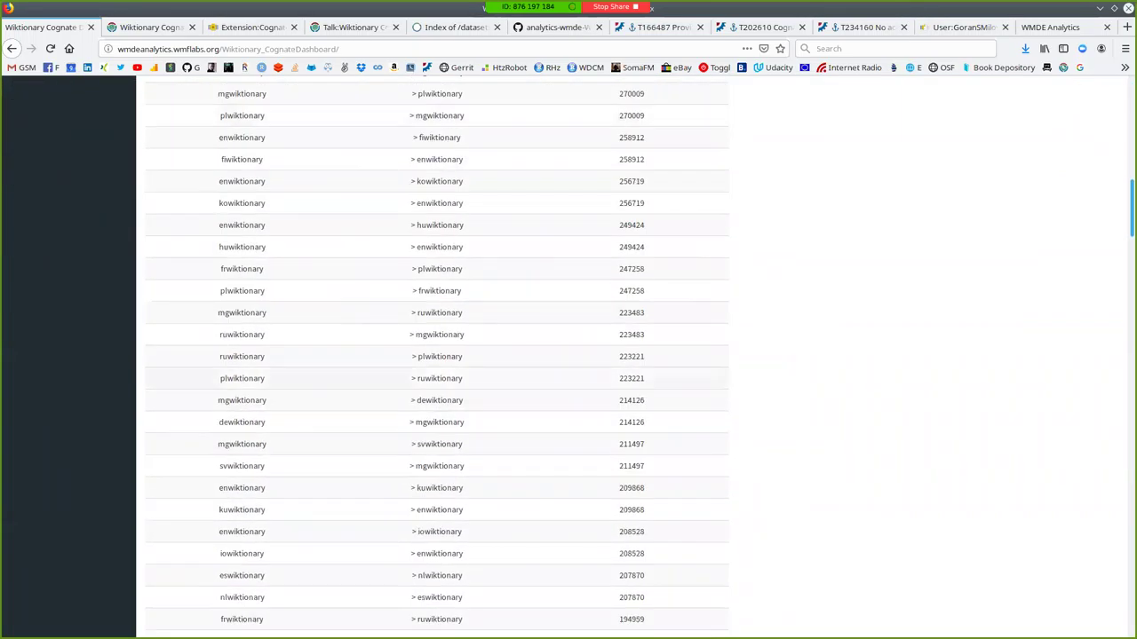
pyautogui.scroll(12, 437, 355)
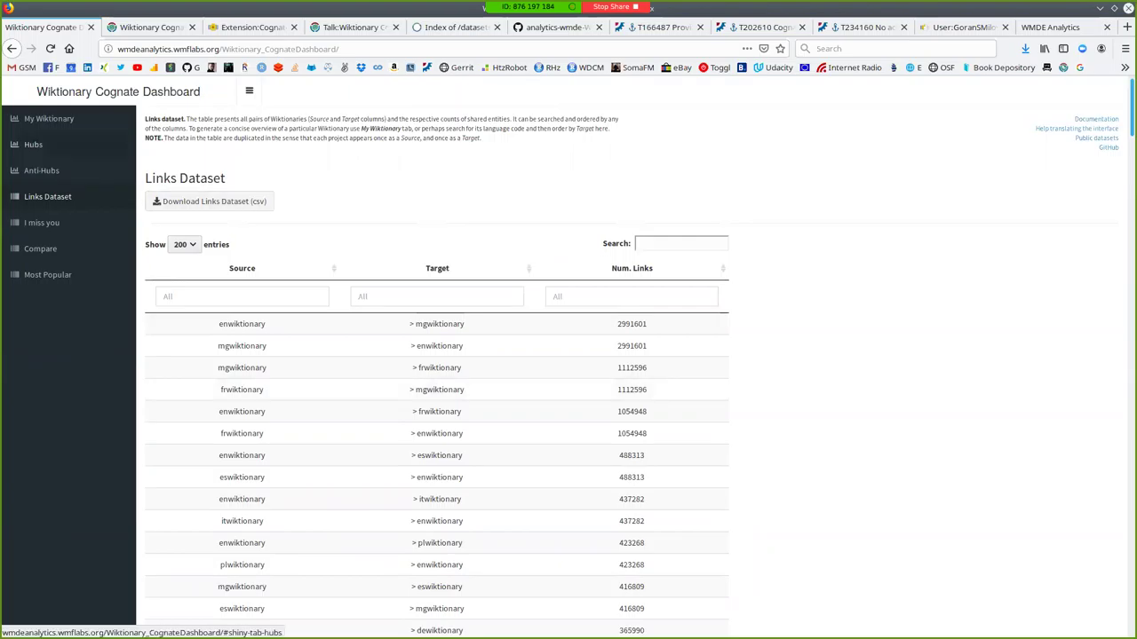
# Return to the Hubs network, pull the mg node out of the cluster, and look through the node labels without choosing one.
pyautogui.click(32, 145)
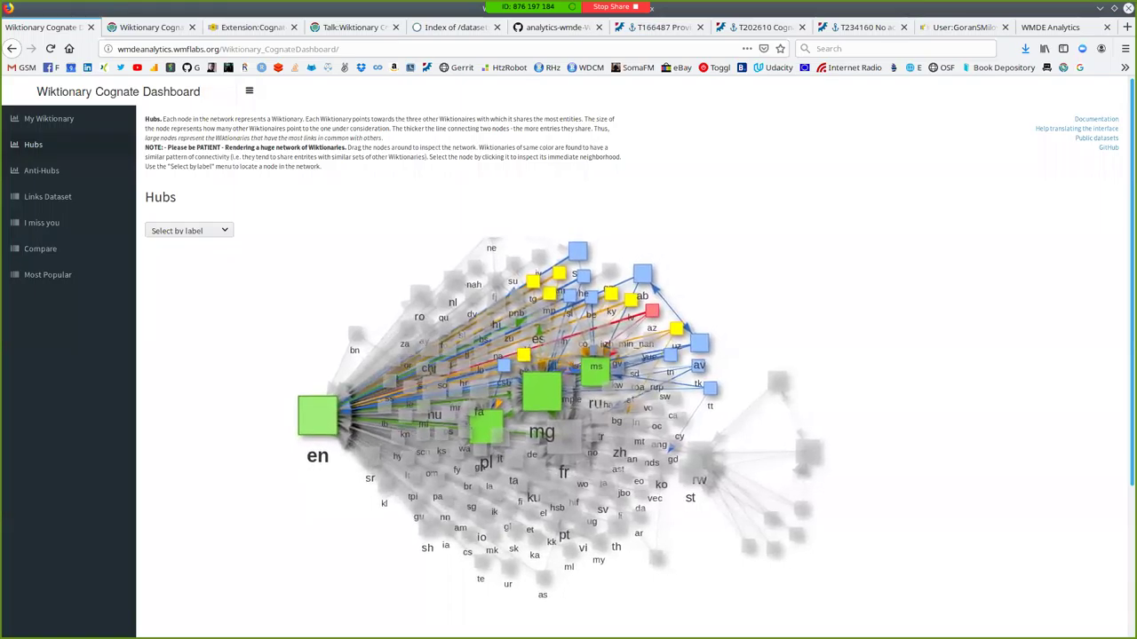
pyautogui.moveTo(542, 432); pyautogui.dragTo(891, 560)
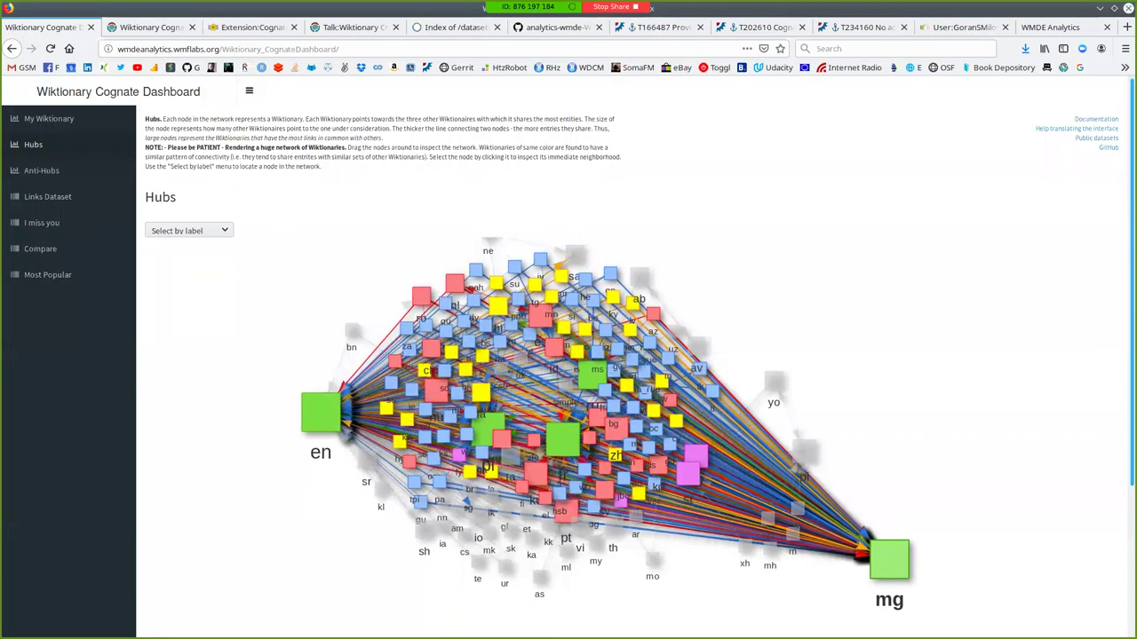
pyautogui.click(189, 230)
pyautogui.scroll(-10, 189, 406)
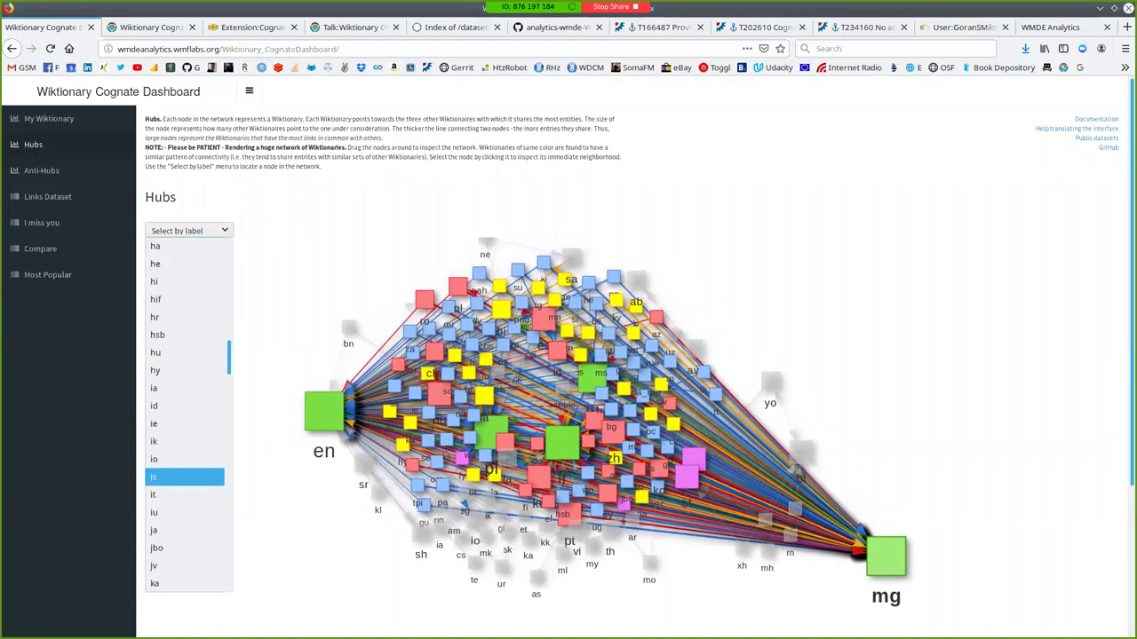
pyautogui.press('Escape')
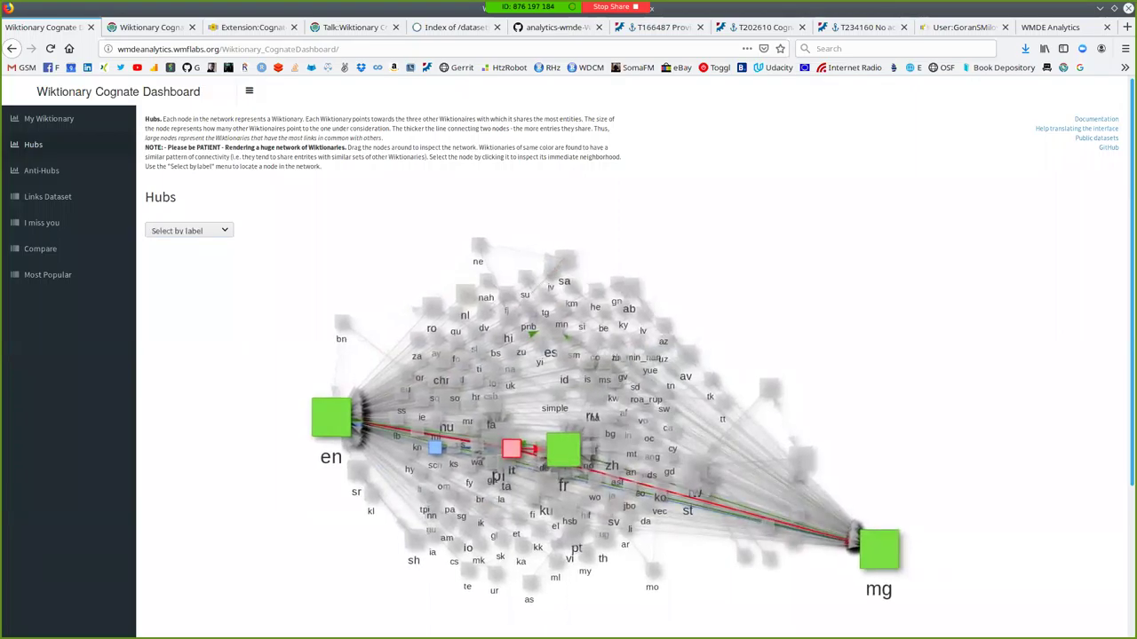
# Pull the it and scn nodes out of the Hubs cluster to opposite sides to show their links.
pyautogui.moveTo(511, 448); pyautogui.dragTo(257, 527)
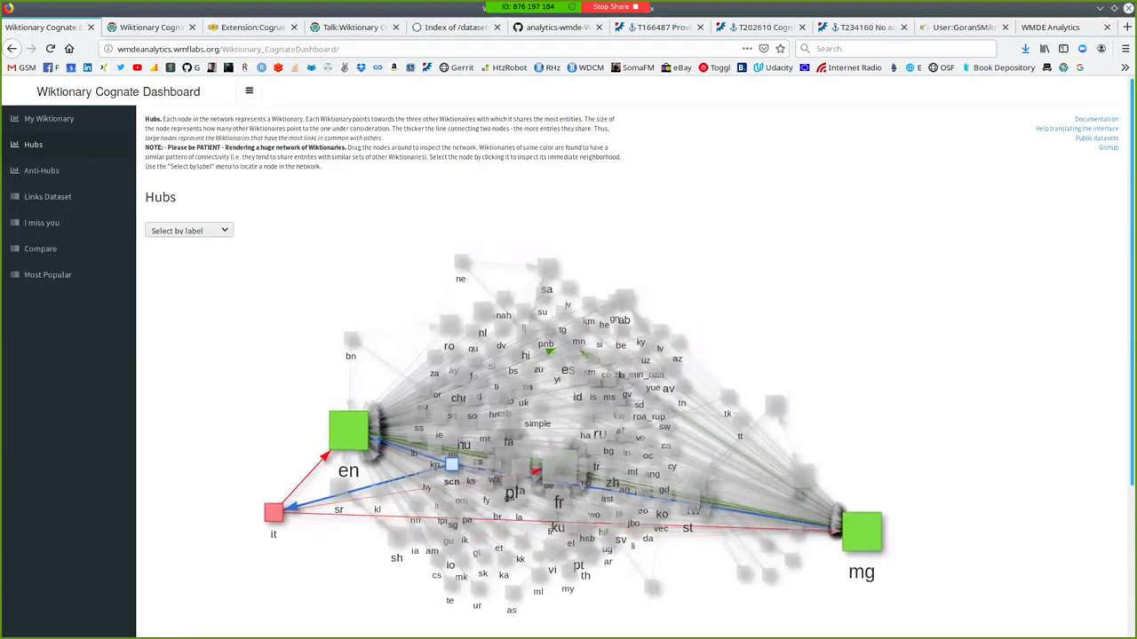
pyautogui.moveTo(452, 464); pyautogui.dragTo(749, 293)
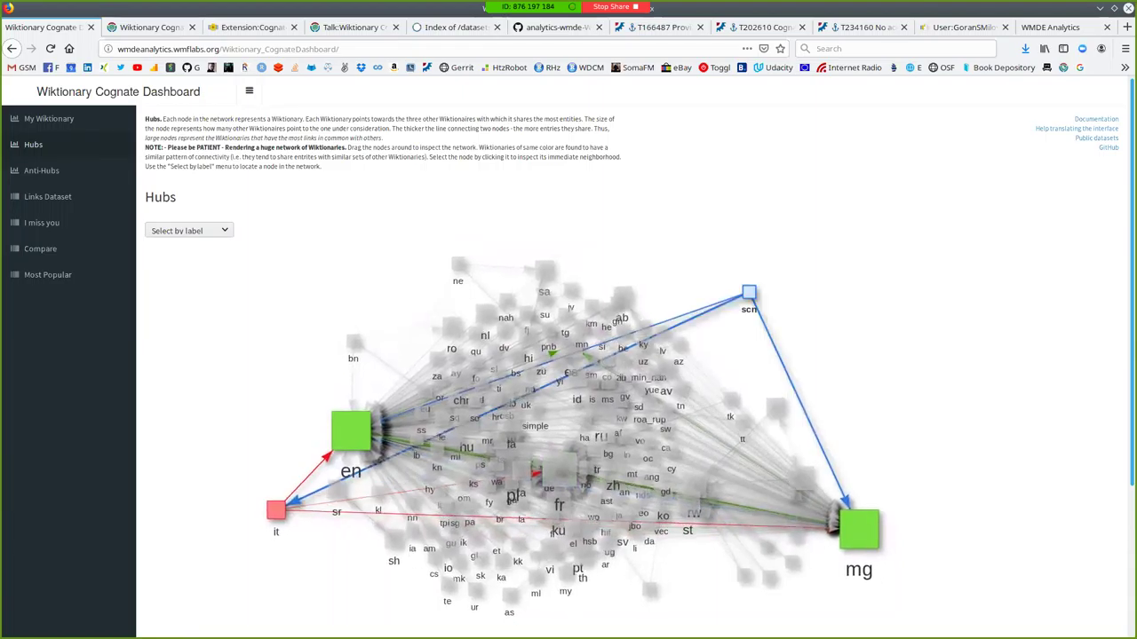